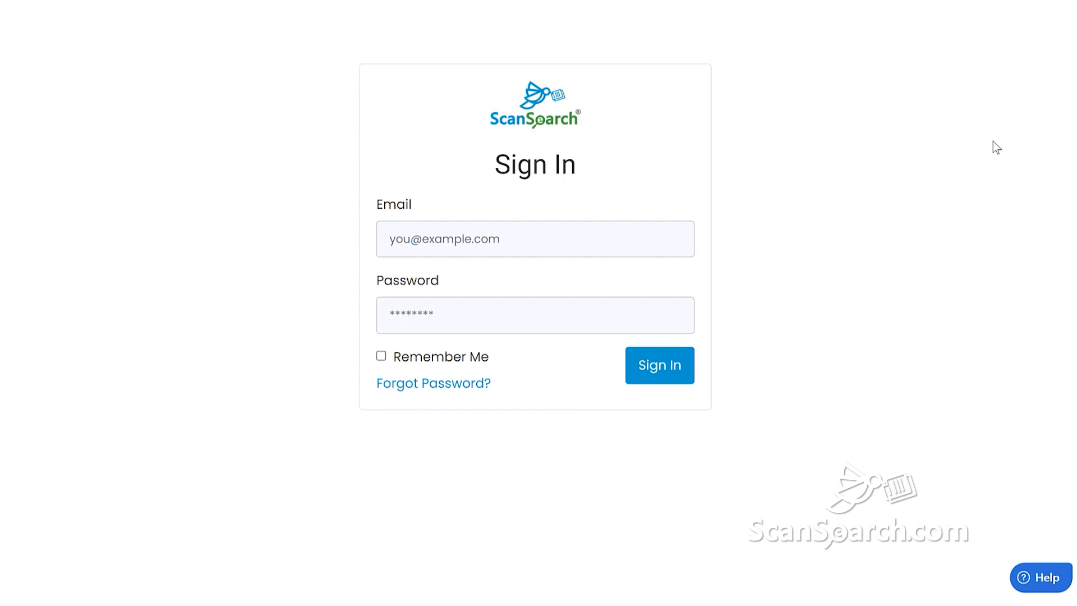
Sign in to ScanSearch with the demo account's email address and password
{"action": "key", "text": "Tab"}
{"action": "key", "text": "Tab"}
{"action": "type", "text": "•"}
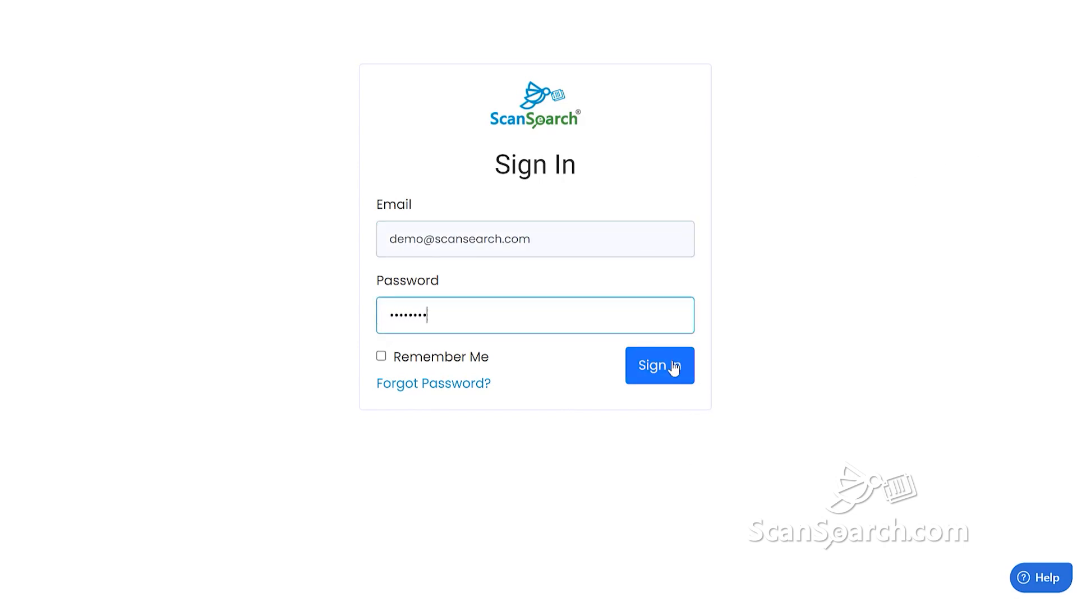
{"action": "left_click", "coordinate": [658, 382]}
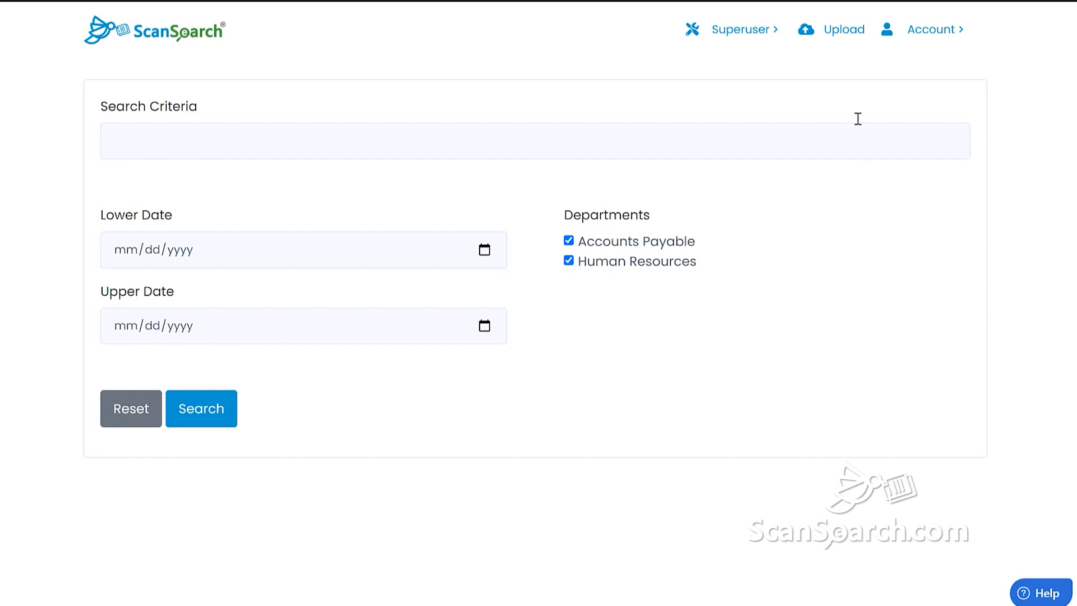
Upload Employment verification letter.pdf from Demo > Human Resources under the Human Resources department
{"action": "left_click", "coordinate": [843, 34]}
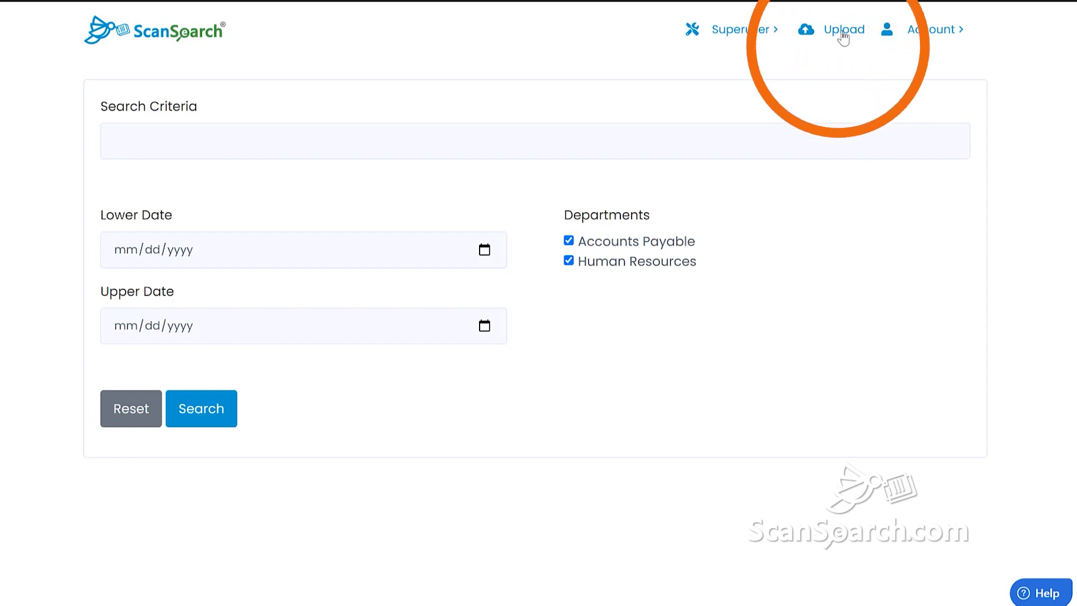
{"action": "left_click", "coordinate": [335, 254]}
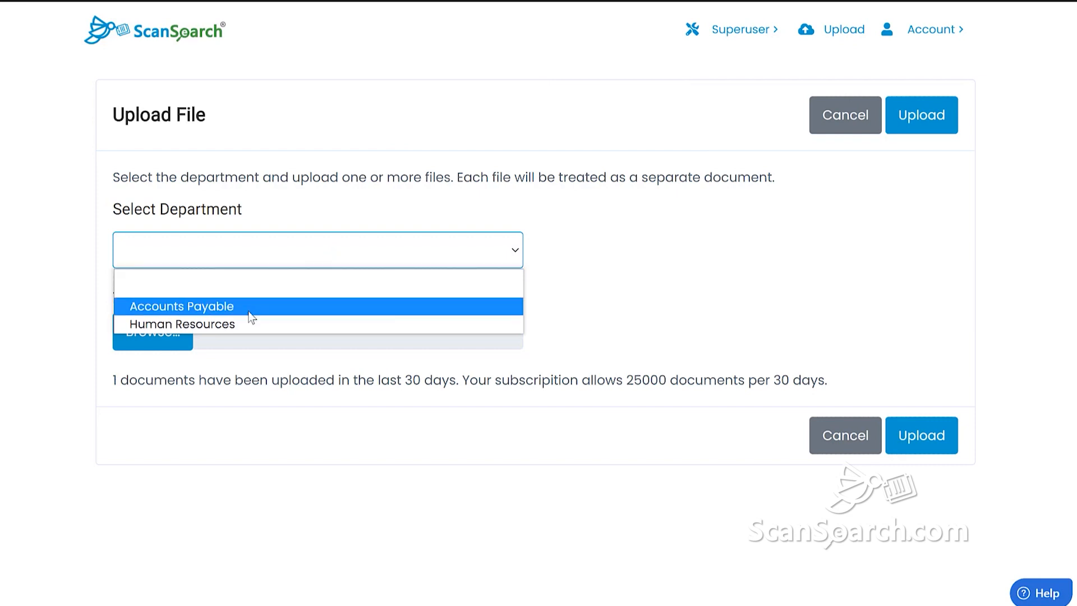
{"action": "left_click", "coordinate": [217, 324]}
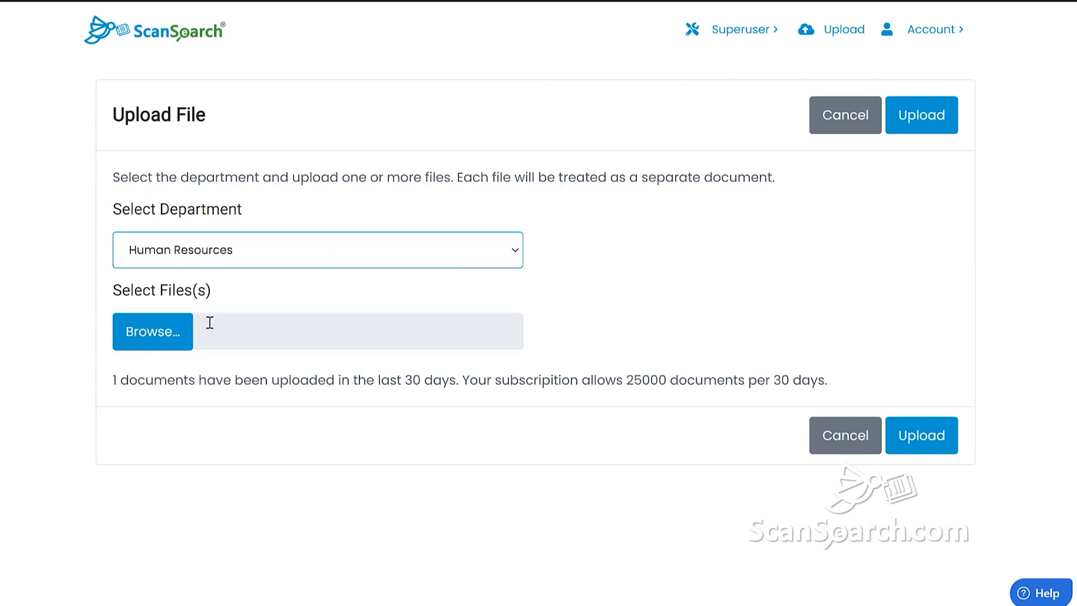
{"action": "left_click", "coordinate": [159, 335]}
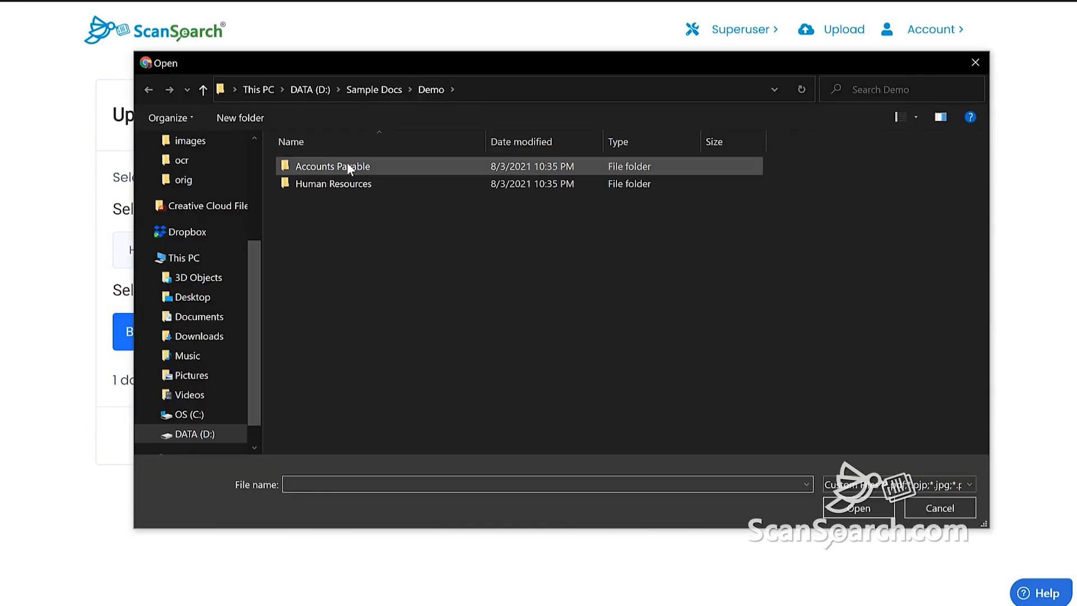
{"action": "double_click", "coordinate": [356, 181]}
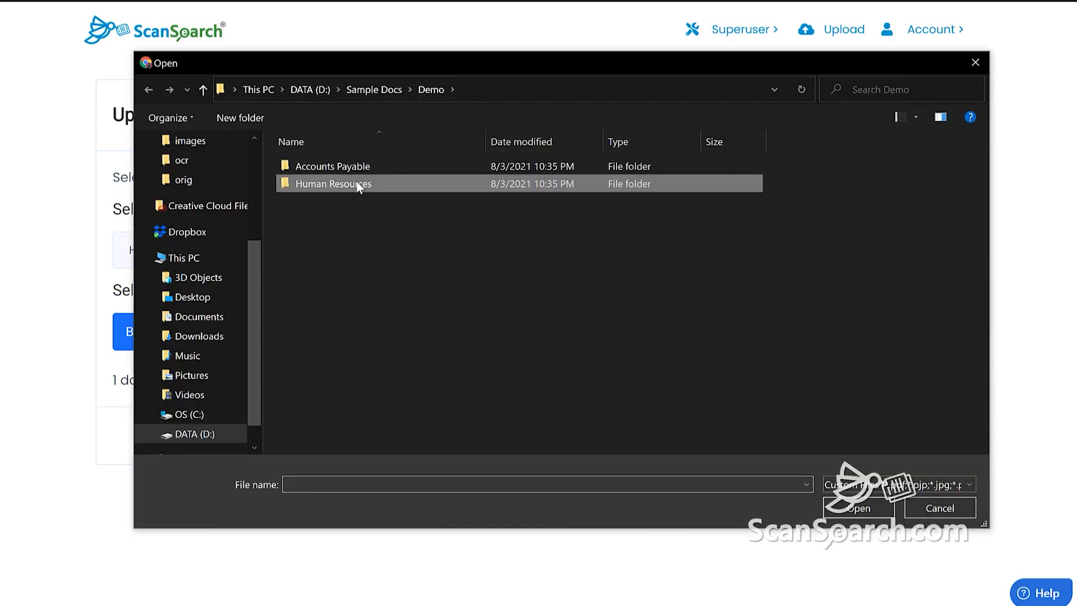
{"action": "left_click", "coordinate": [347, 169]}
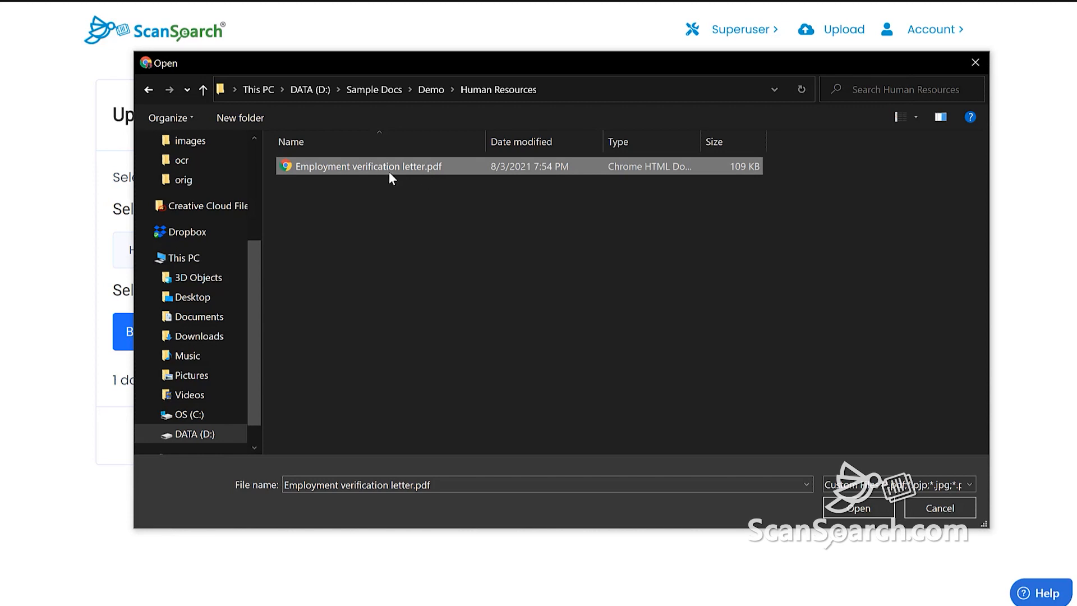
{"action": "left_click", "coordinate": [859, 510]}
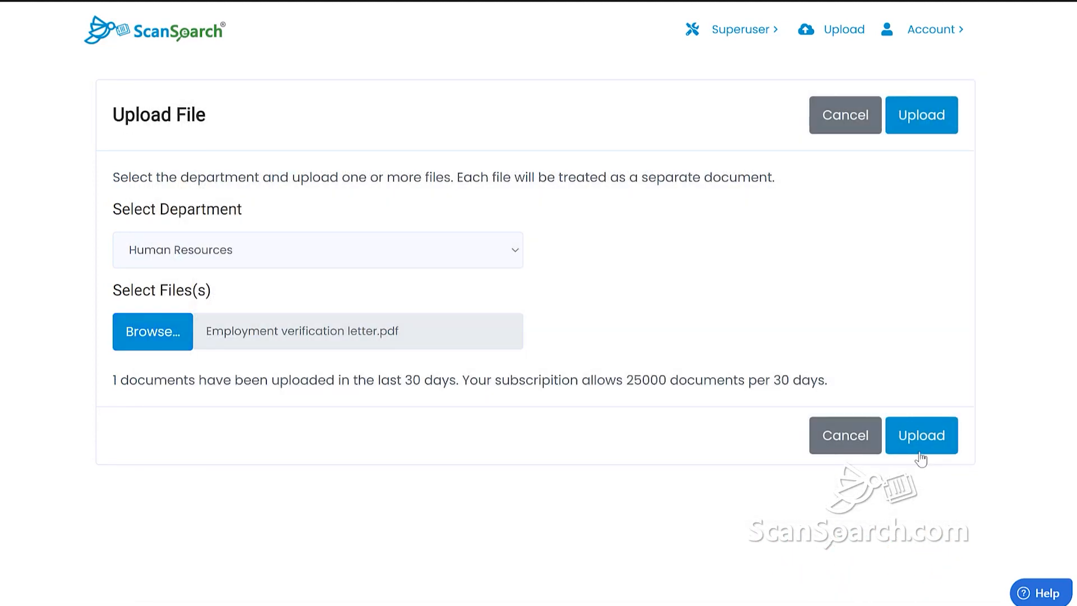
{"action": "left_click", "coordinate": [922, 436]}
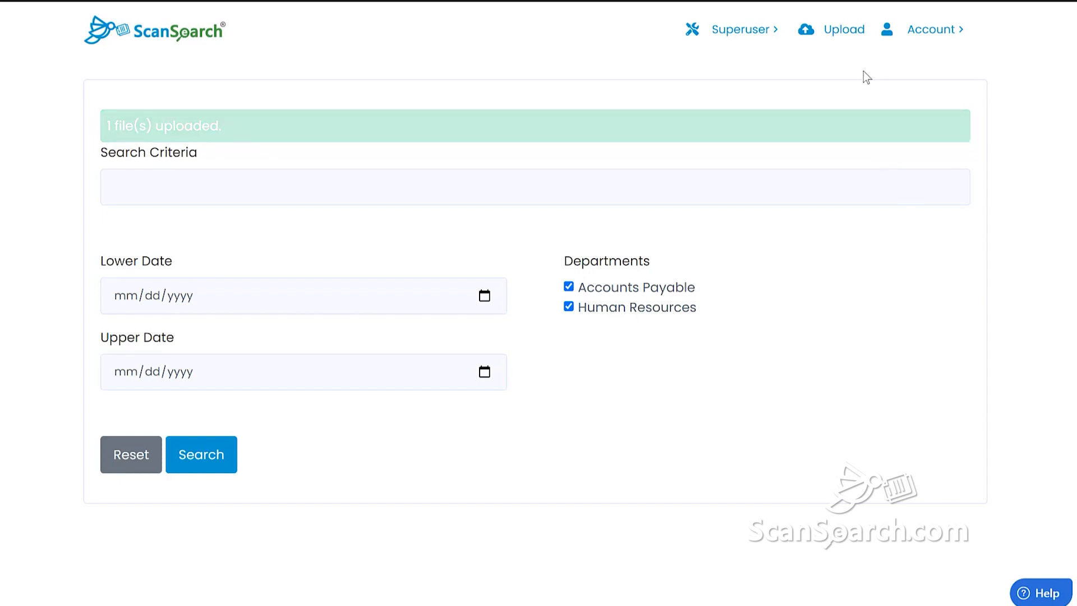
Upload 100-Feeney-Group, 100-Grady-PLC and 100-Grimes-Inc PDFs under the Accounts Payable department
{"action": "left_click", "coordinate": [840, 33]}
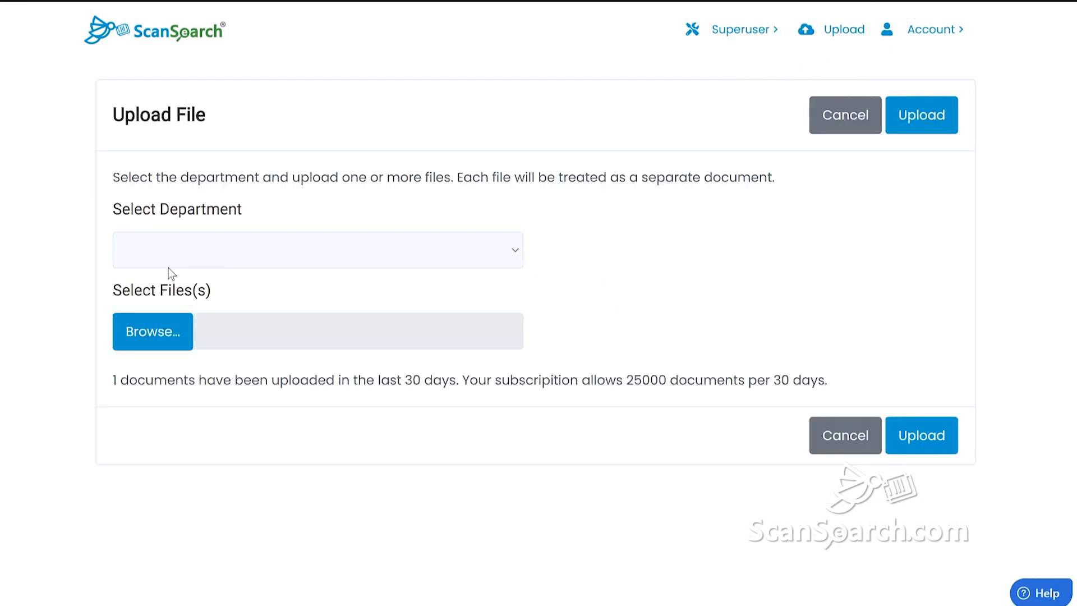
{"action": "left_click", "coordinate": [170, 266]}
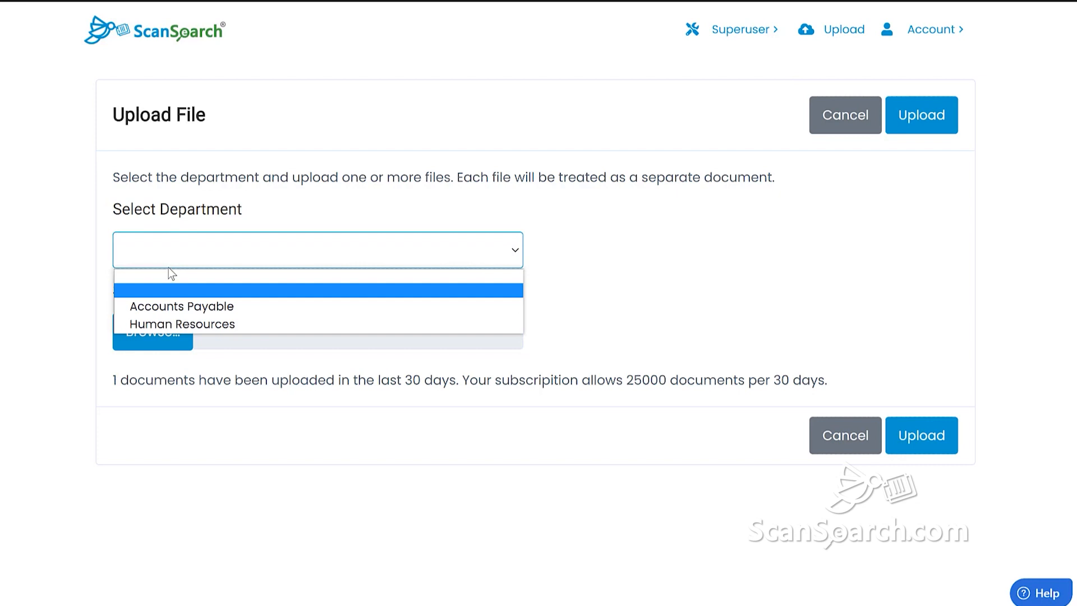
{"action": "left_click", "coordinate": [173, 306]}
{"action": "left_click", "coordinate": [152, 332]}
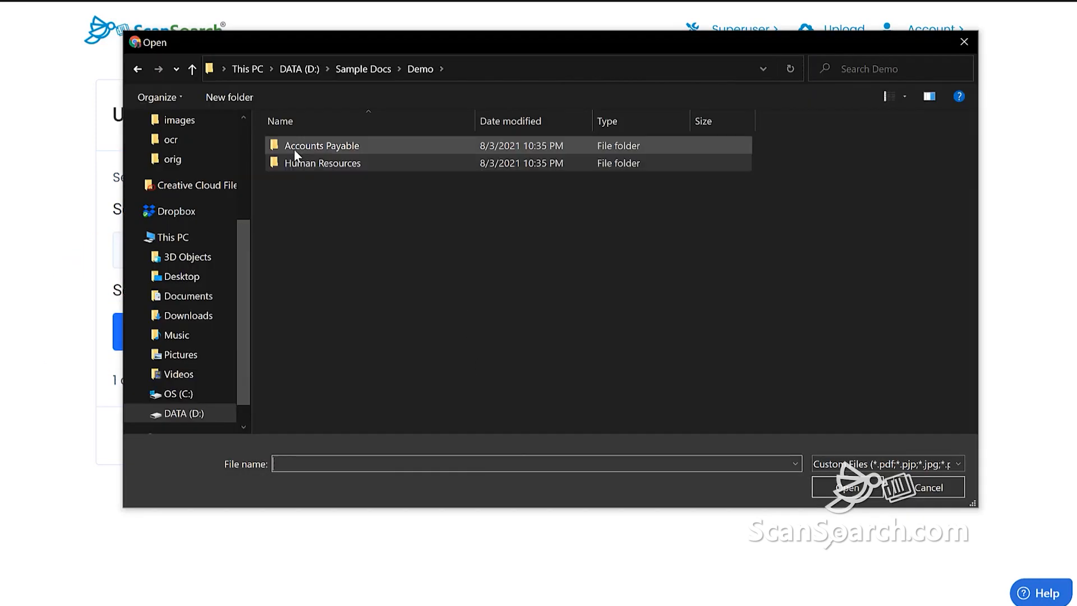
{"action": "double_click", "coordinate": [294, 149]}
{"action": "left_click_drag", "start_coordinate": [383, 223], "coordinate": [319, 143]}
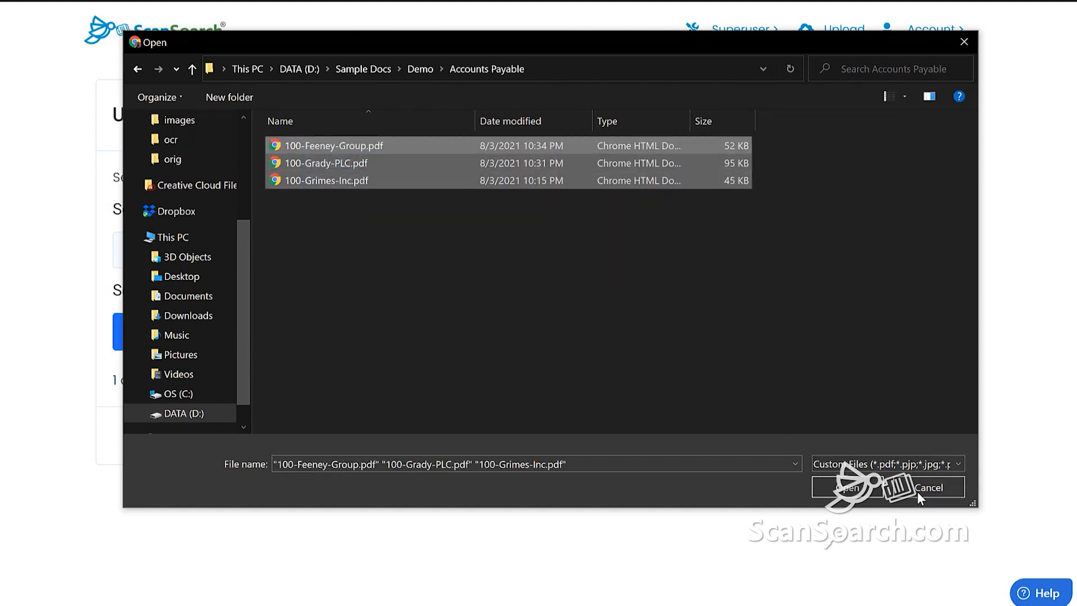
{"action": "left_click", "coordinate": [847, 488]}
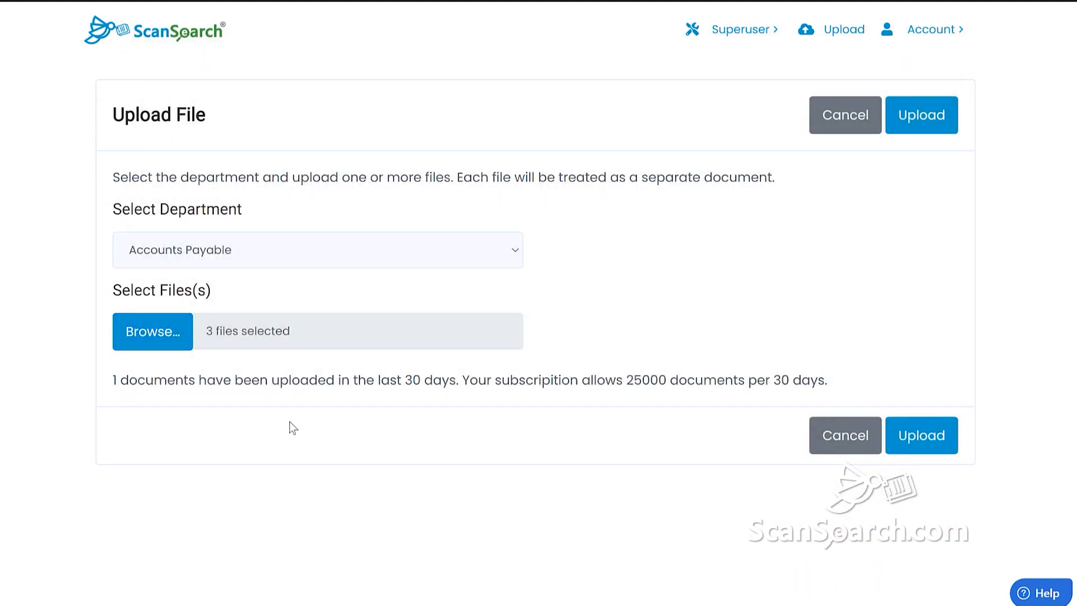
{"action": "left_click", "coordinate": [935, 440]}
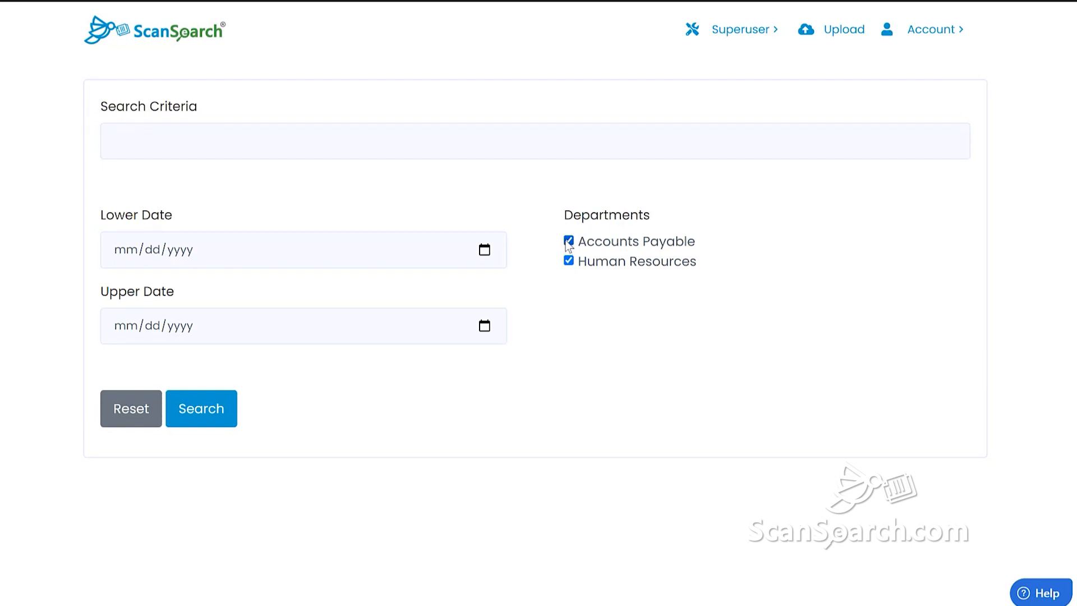
Exclude Accounts Payable from the search and enter the verification letter's search terms
{"action": "left_click", "coordinate": [568, 241]}
{"action": "left_click", "coordinate": [201, 147]}
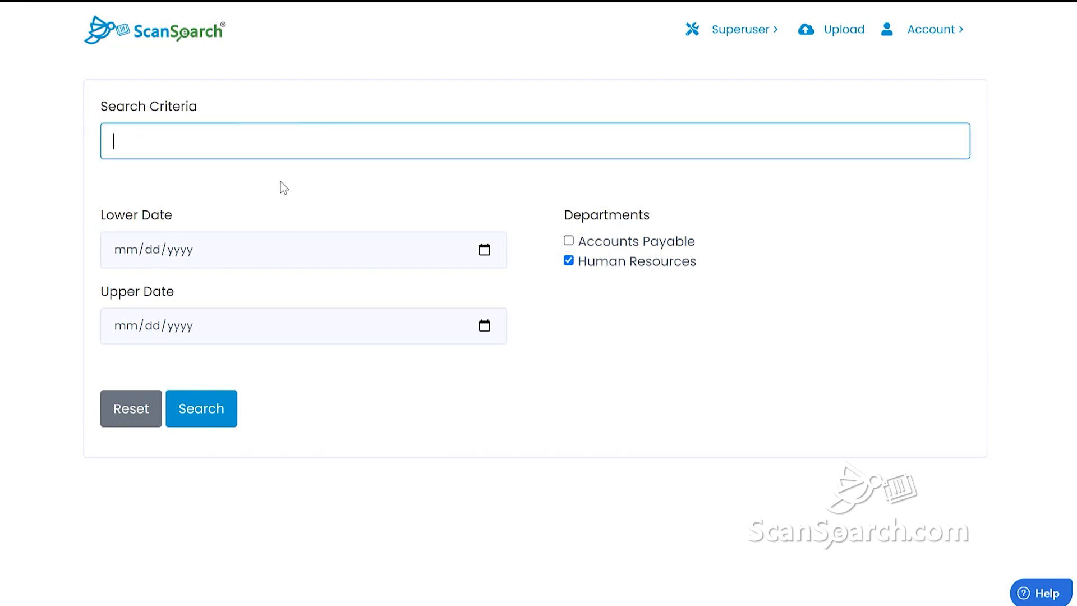
{"action": "type", "text": "smith verification"}
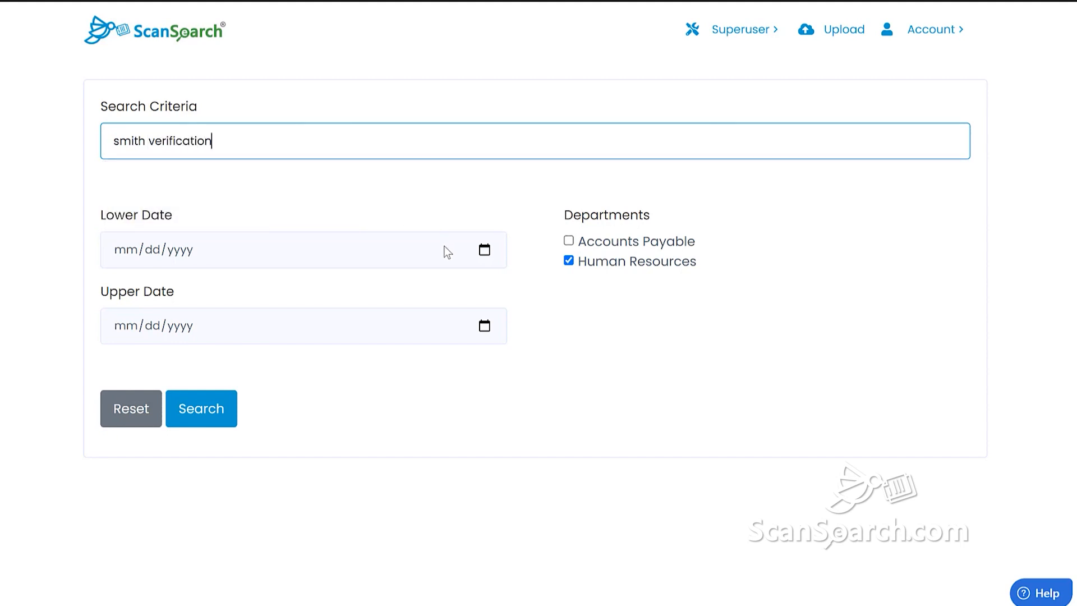
Limit dates to 07/01/2021 through 08/03/2021, run the search and view the letter preview
{"action": "left_click", "coordinate": [486, 250]}
{"action": "left_click", "coordinate": [232, 288]}
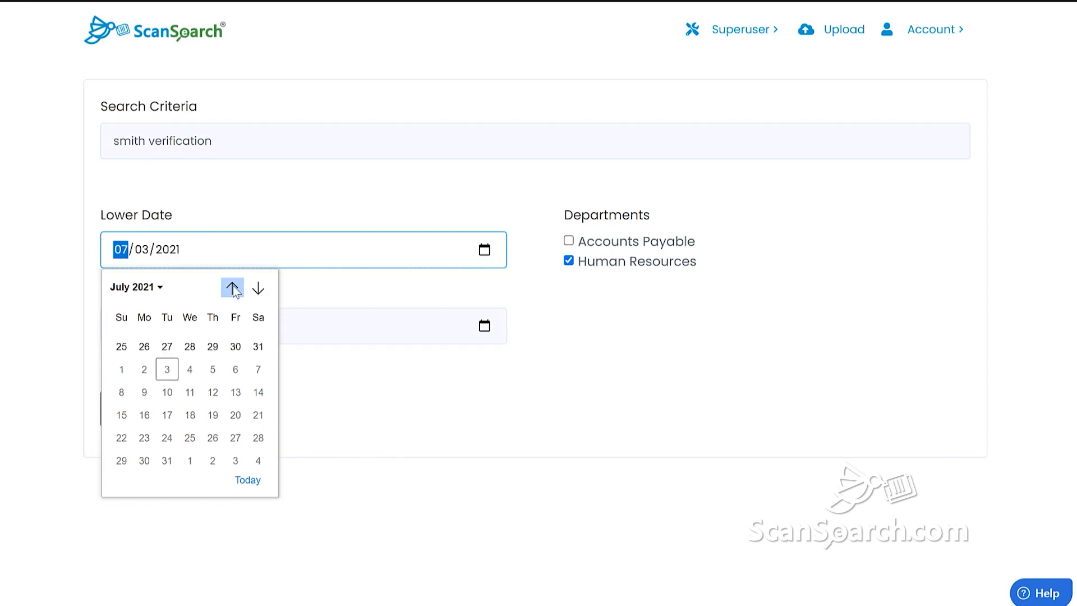
{"action": "left_click", "coordinate": [212, 340]}
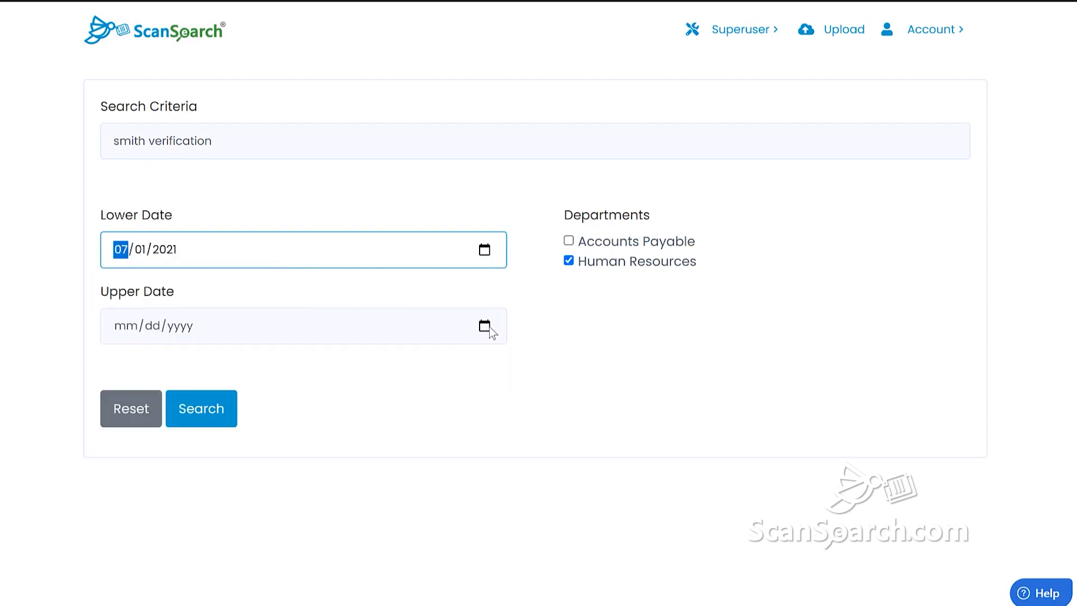
{"action": "left_click", "coordinate": [485, 326]}
{"action": "left_click", "coordinate": [247, 556]}
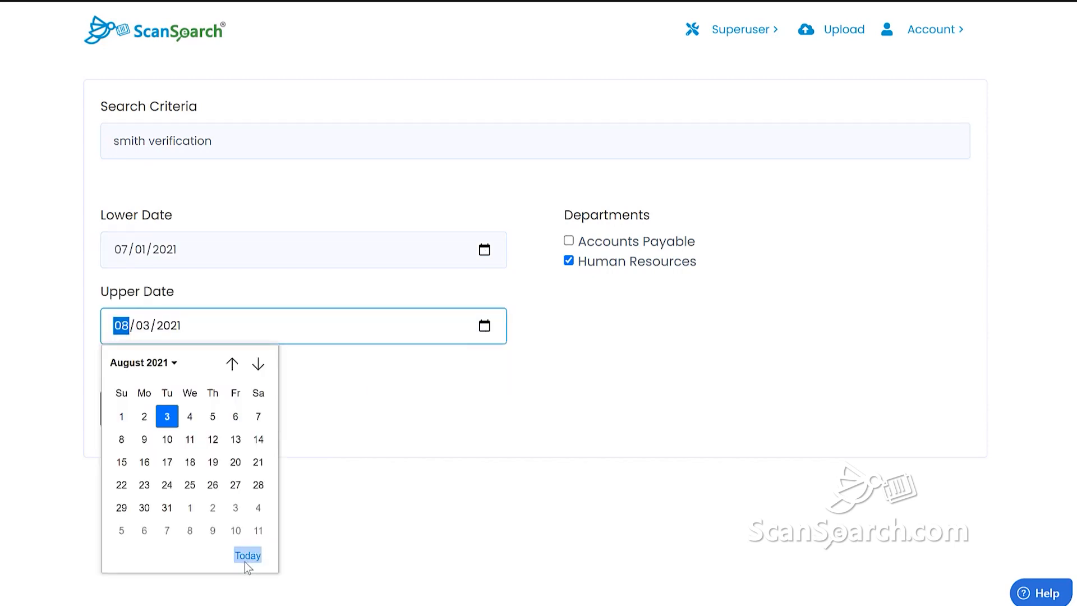
{"action": "left_click", "coordinate": [204, 424]}
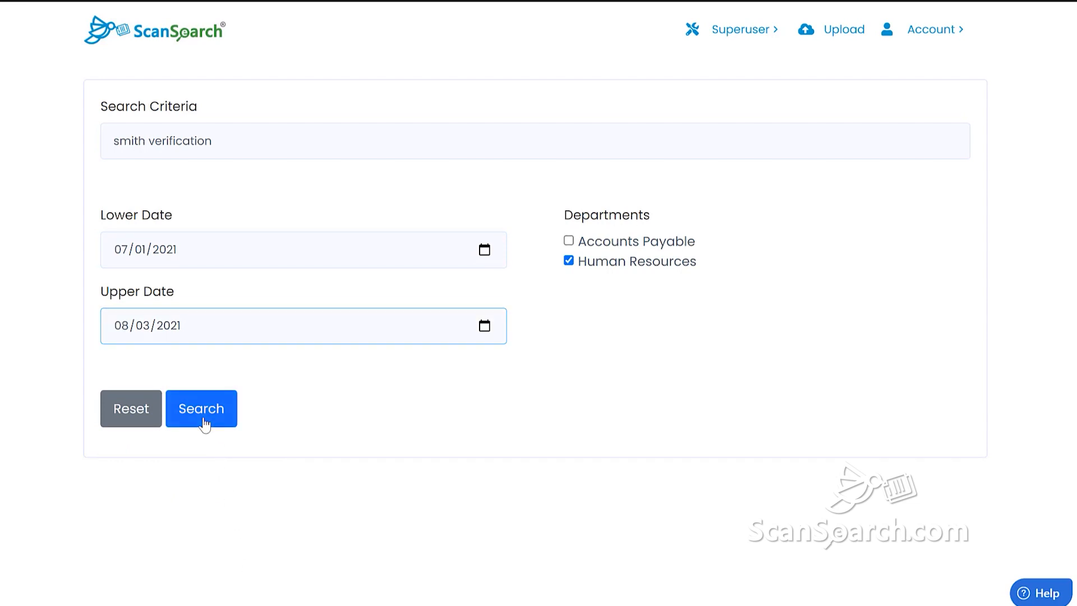
{"action": "scroll", "coordinate": [453, 406], "scroll_direction": "down", "scroll_amount": 2}
{"action": "scroll", "coordinate": [453, 406], "scroll_direction": "down", "scroll_amount": 10}
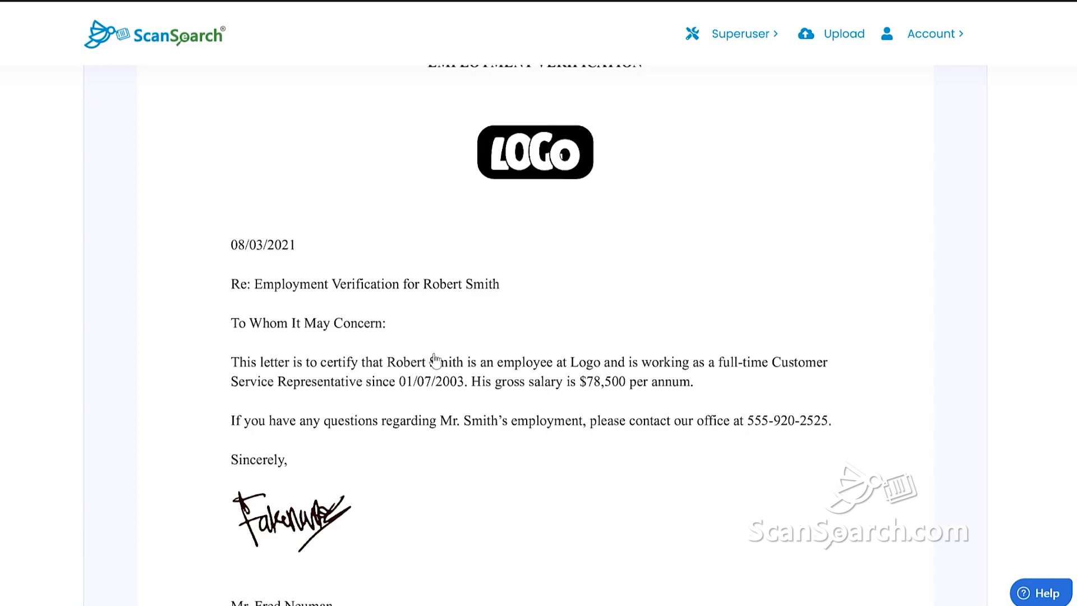
Save the verification letter PDF to the Files folder, then reset the search form to blank
{"action": "left_click", "coordinate": [434, 360]}
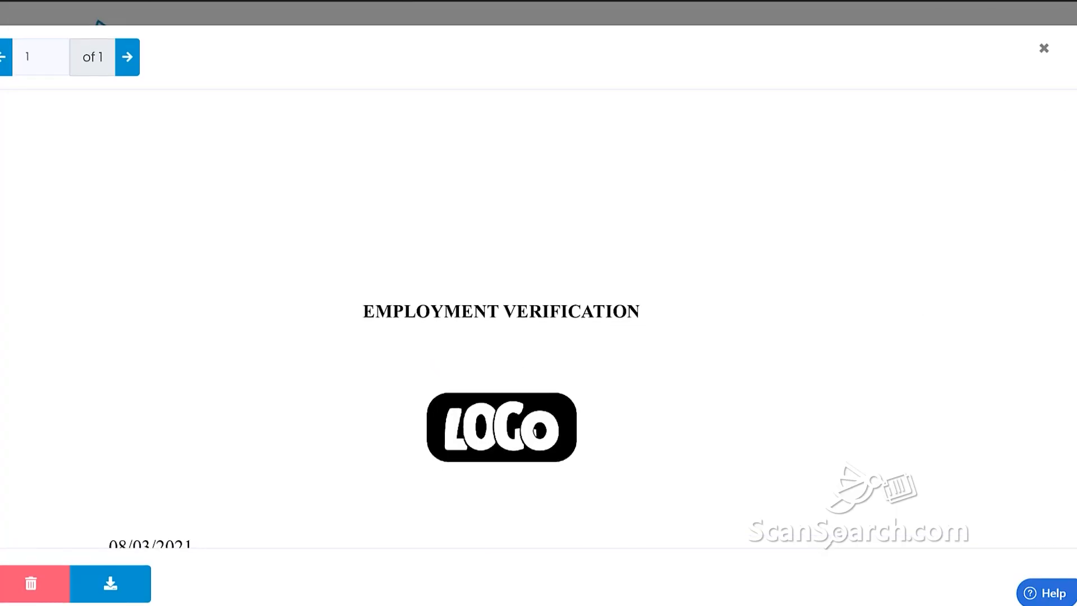
{"action": "scroll", "coordinate": [519, 370], "scroll_direction": "down", "scroll_amount": 7}
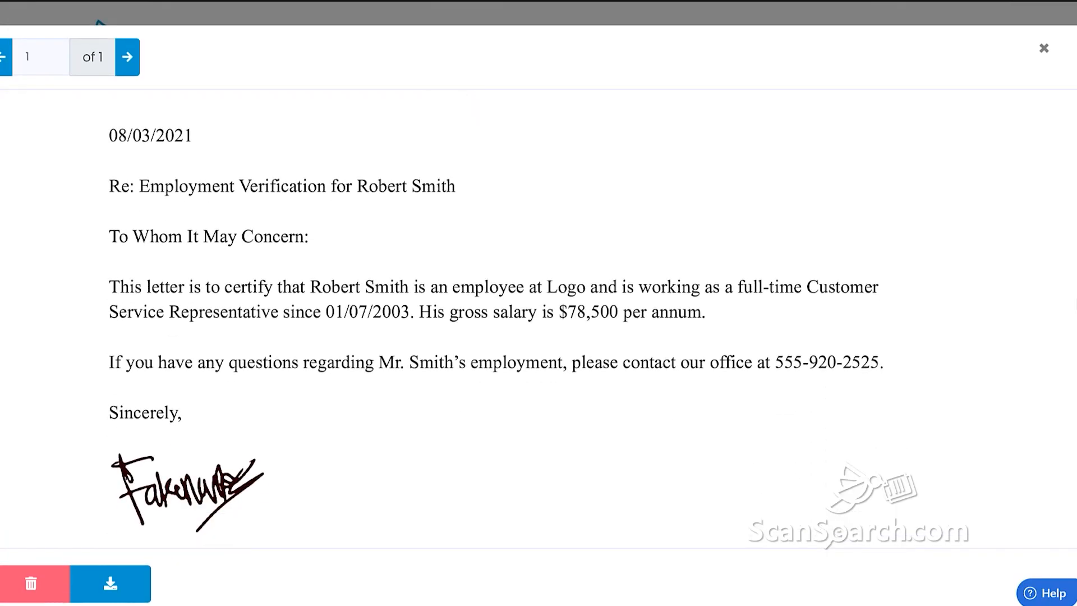
{"action": "left_click", "coordinate": [111, 589]}
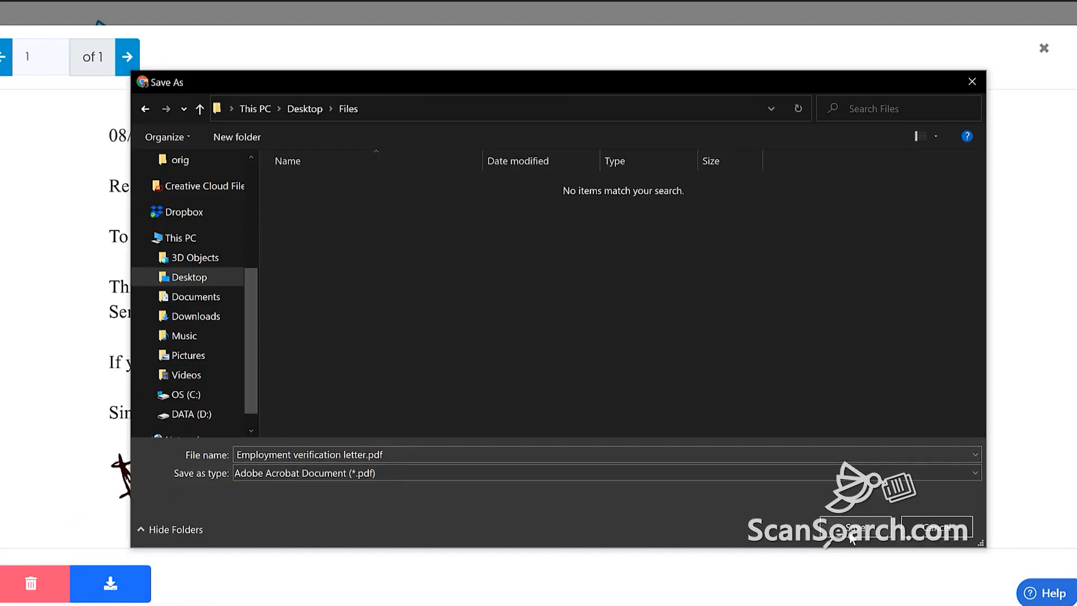
{"action": "left_click", "coordinate": [851, 535]}
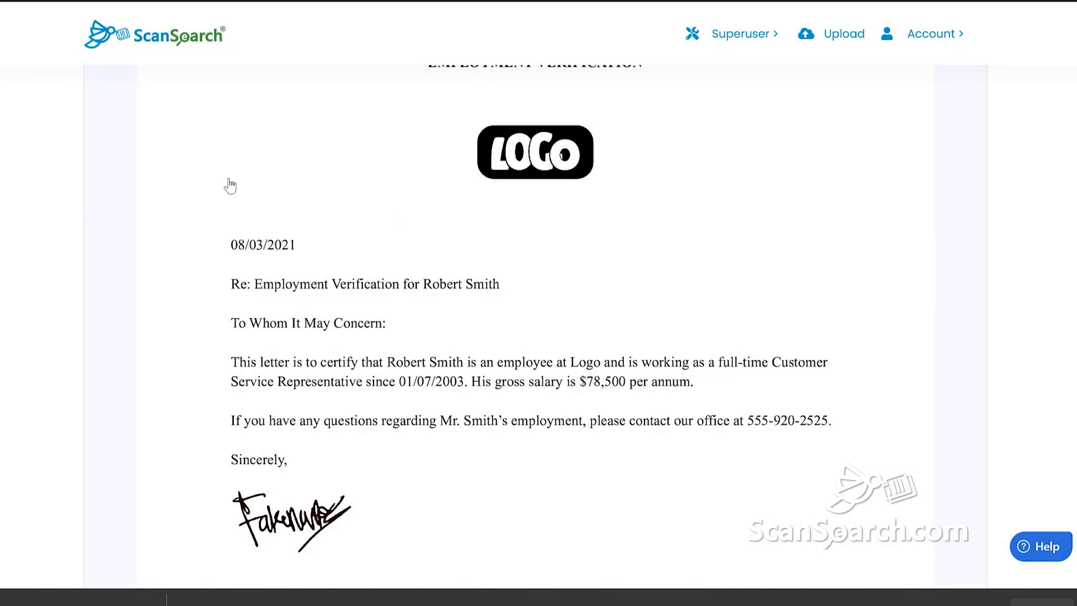
{"action": "scroll", "coordinate": [230, 185], "scroll_direction": "up", "scroll_amount": 8}
{"action": "left_click", "coordinate": [130, 247]}
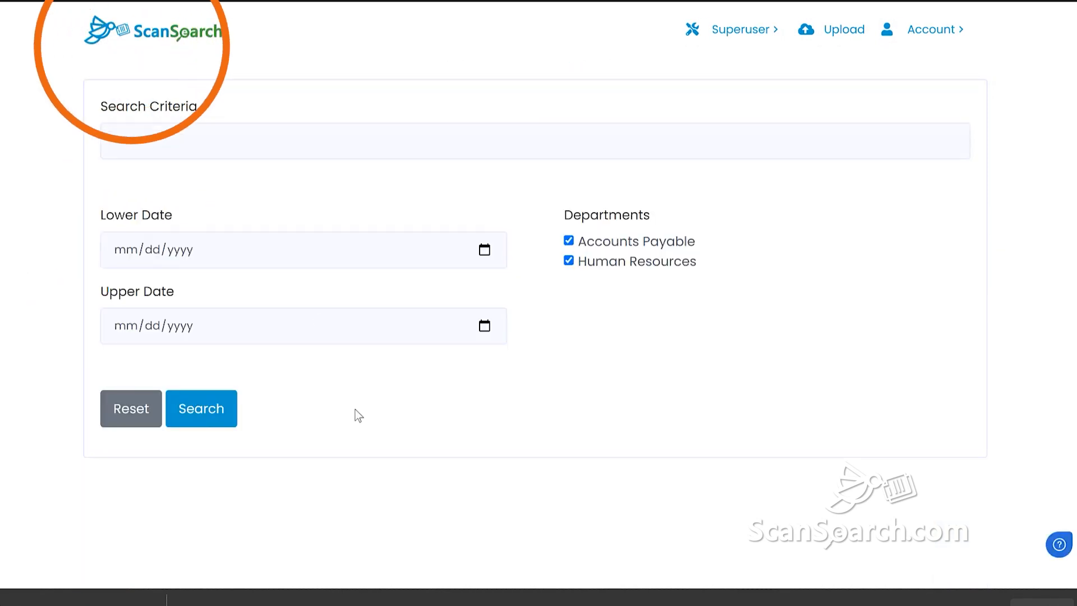
Search all documents for 78500, then return to a fresh search page
{"action": "left_click", "coordinate": [168, 142]}
{"action": "type", "text": "78500"}
{"action": "key", "text": "Return"}
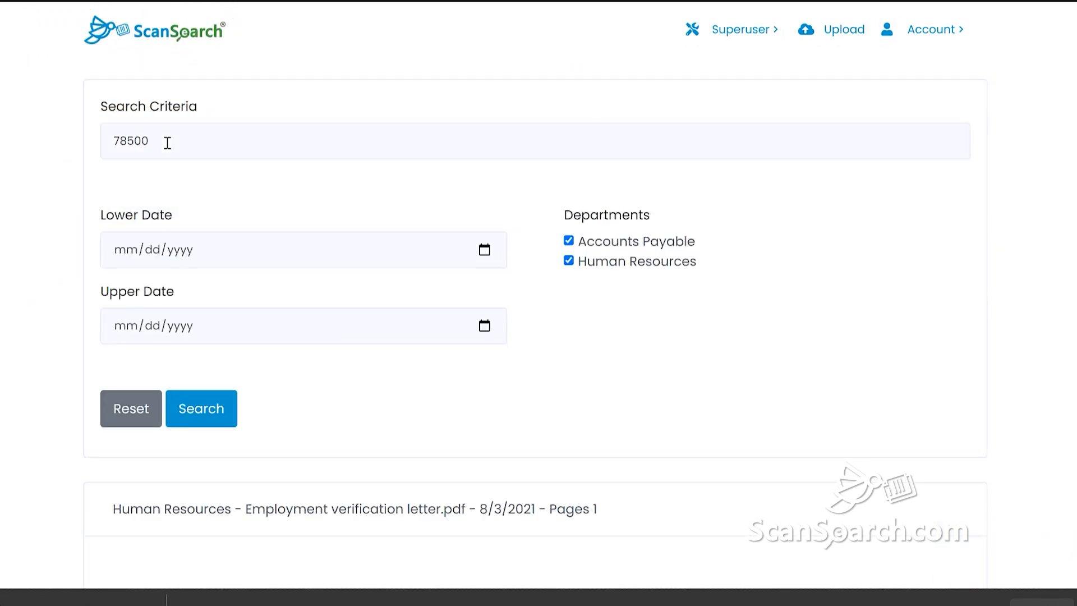
{"action": "scroll", "coordinate": [541, 409], "scroll_direction": "down", "scroll_amount": 8}
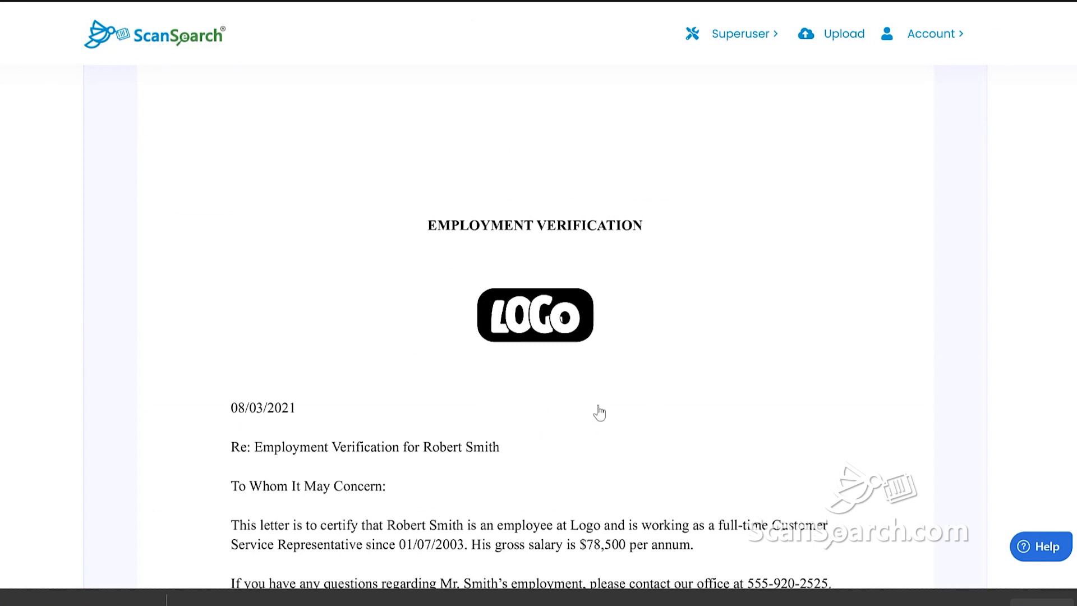
{"action": "scroll", "coordinate": [615, 442], "scroll_direction": "up", "scroll_amount": 7}
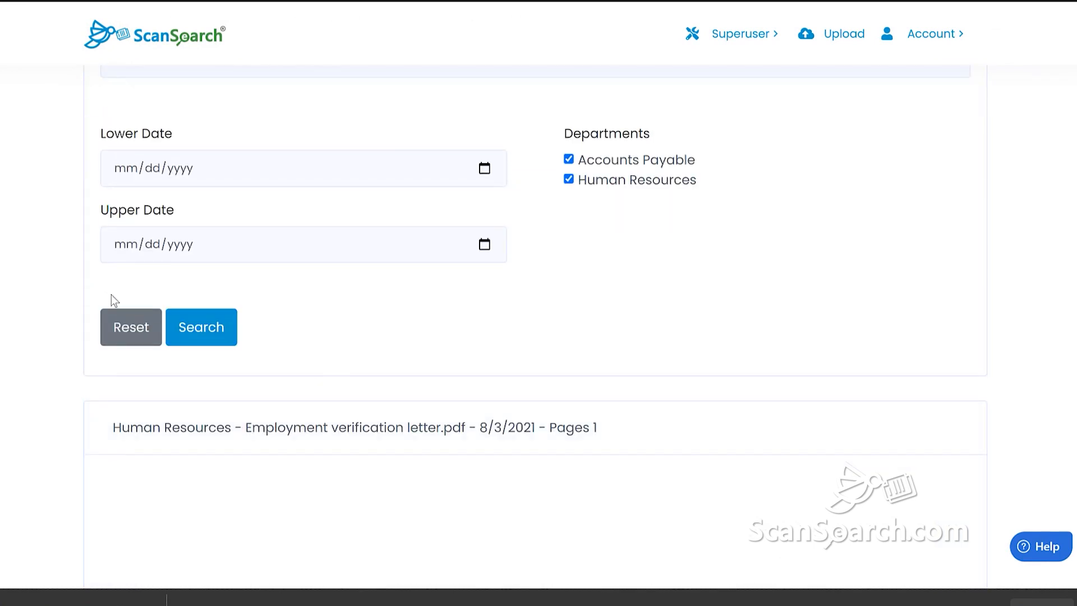
{"action": "left_click", "coordinate": [132, 40]}
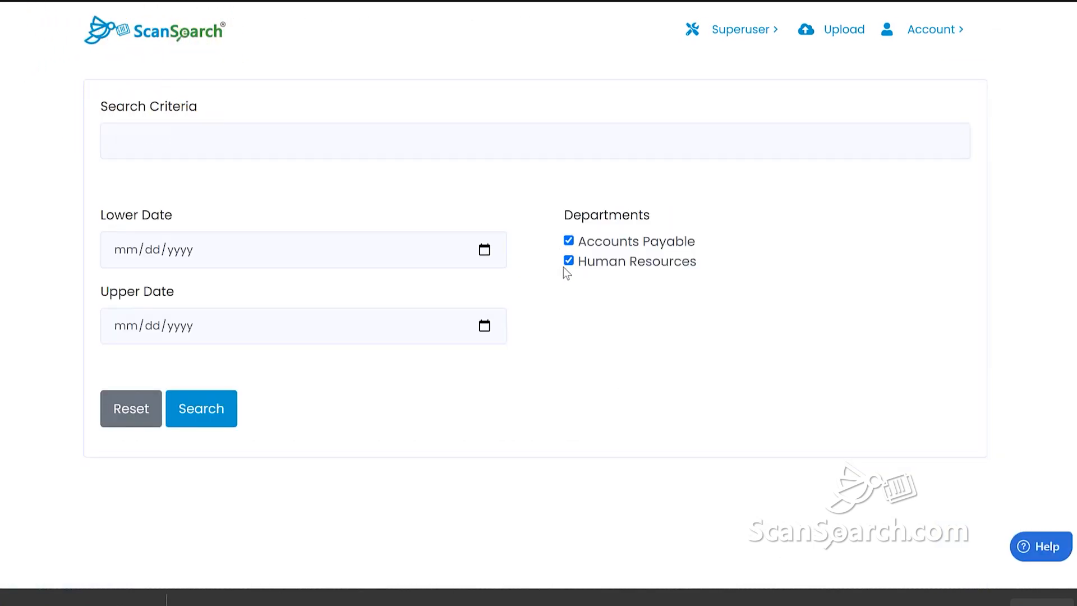
Search Accounts Payable for 'camera' and delete the 100-Feeney-Group.pdf camera invoice
{"action": "left_click", "coordinate": [568, 262]}
{"action": "left_click", "coordinate": [266, 139]}
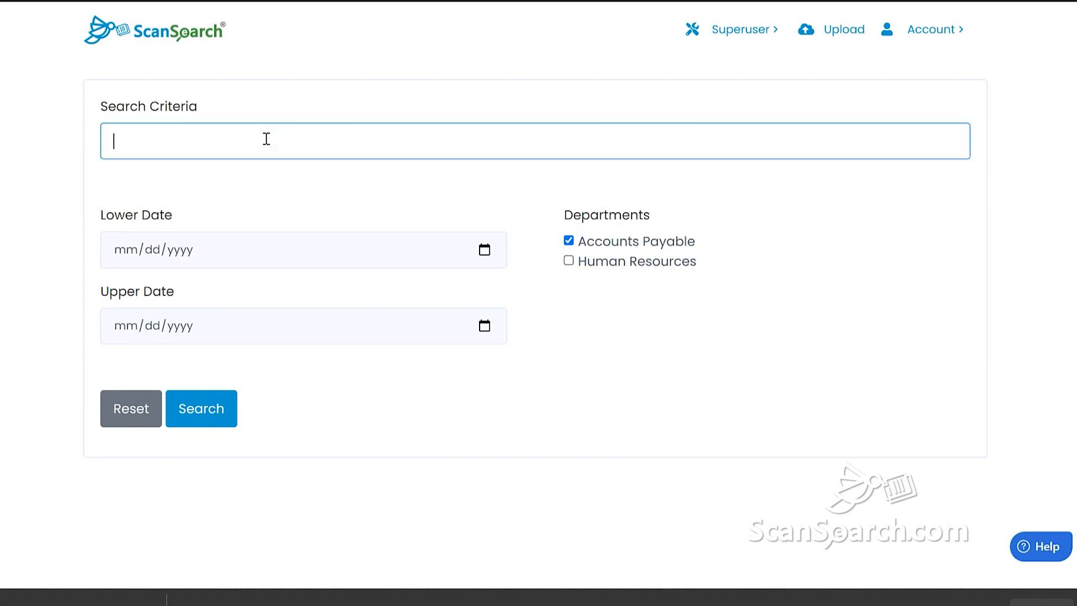
{"action": "type", "text": "camera"}
{"action": "left_click", "coordinate": [217, 409]}
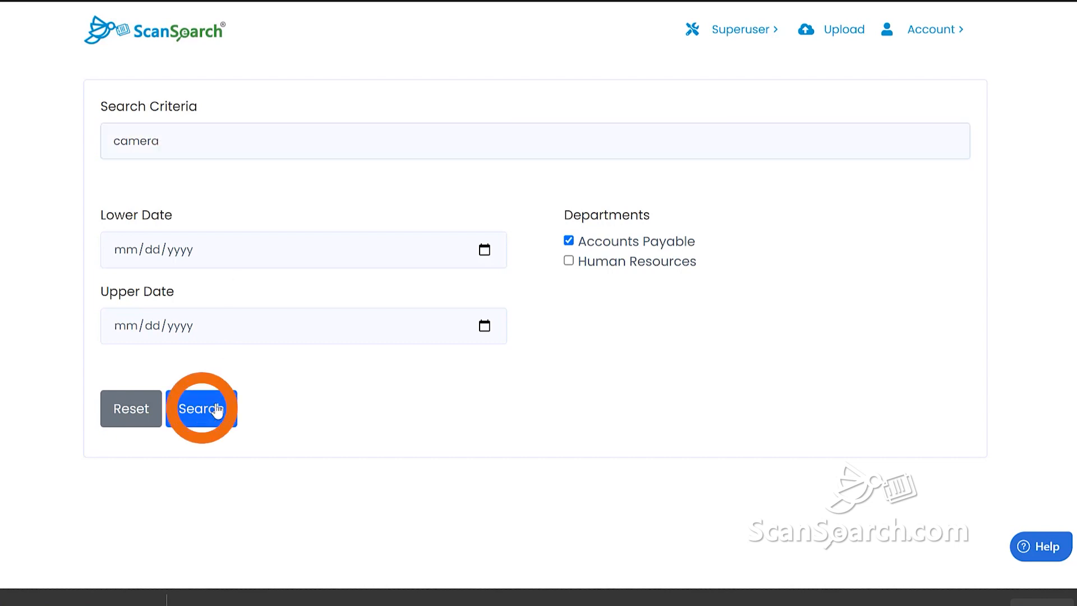
{"action": "scroll", "coordinate": [368, 446], "scroll_direction": "down", "scroll_amount": 5}
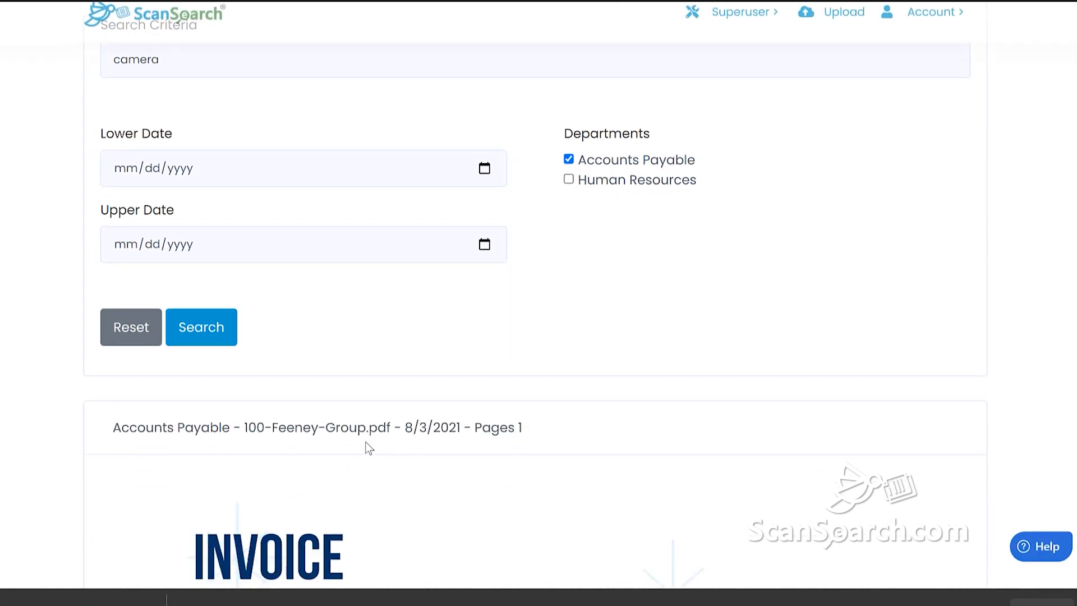
{"action": "scroll", "coordinate": [584, 513], "scroll_direction": "down", "scroll_amount": 7}
{"action": "left_click", "coordinate": [577, 463]}
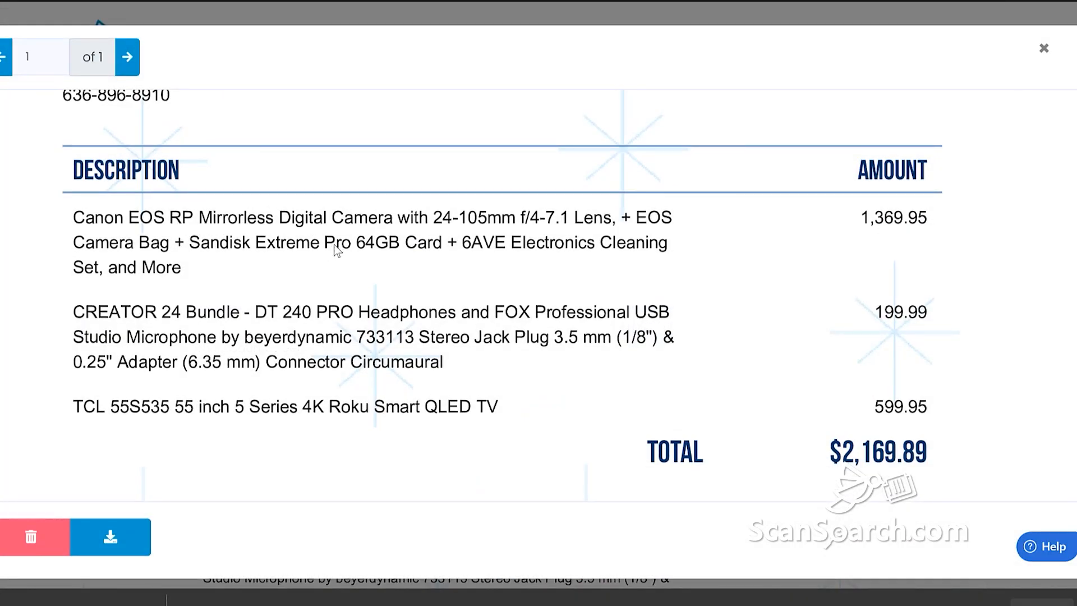
{"action": "left_click", "coordinate": [31, 536]}
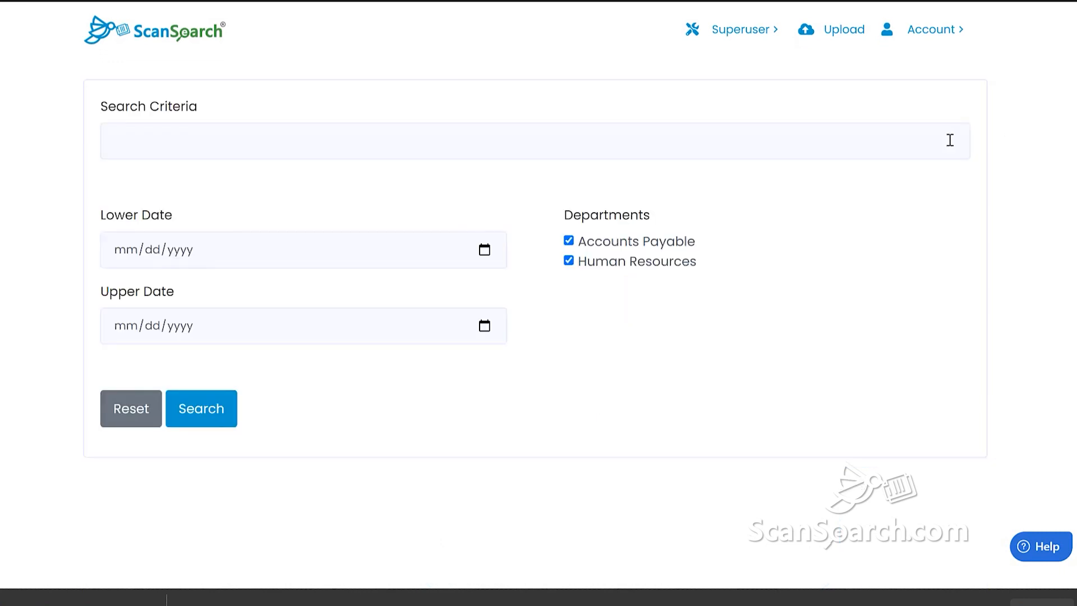
Create a new department named Customer Service, marked Active, and save it
{"action": "mouse_move", "coordinate": [732, 38]}
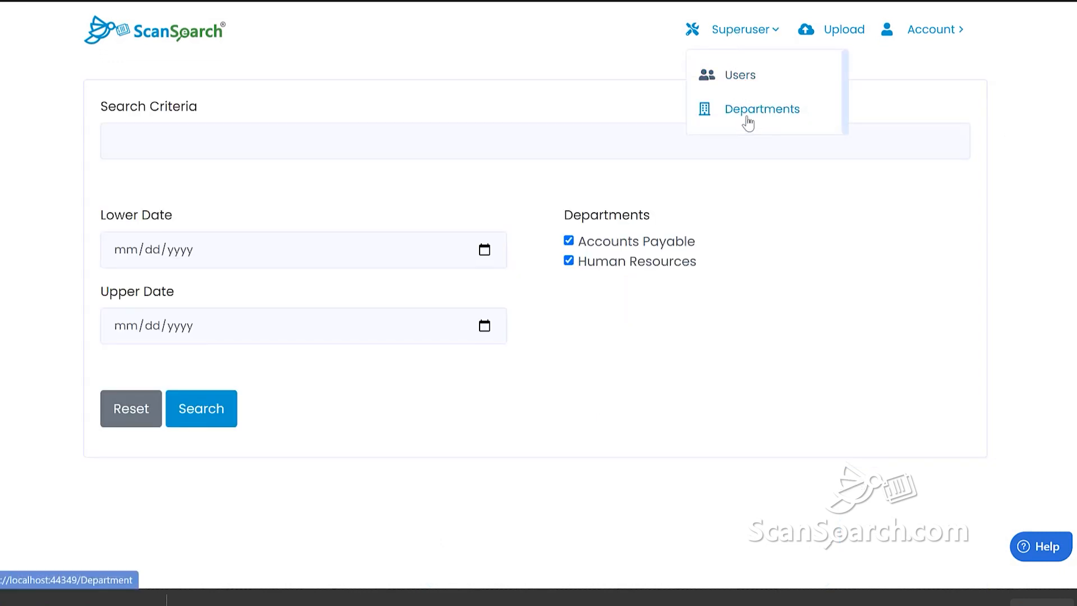
{"action": "left_click", "coordinate": [748, 119]}
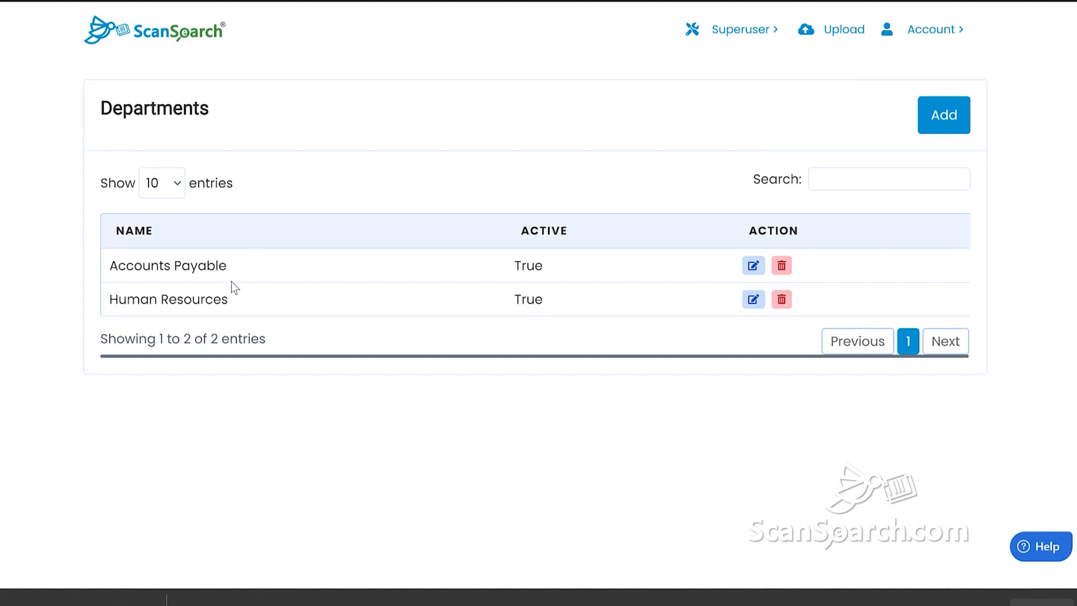
{"action": "left_click", "coordinate": [963, 128]}
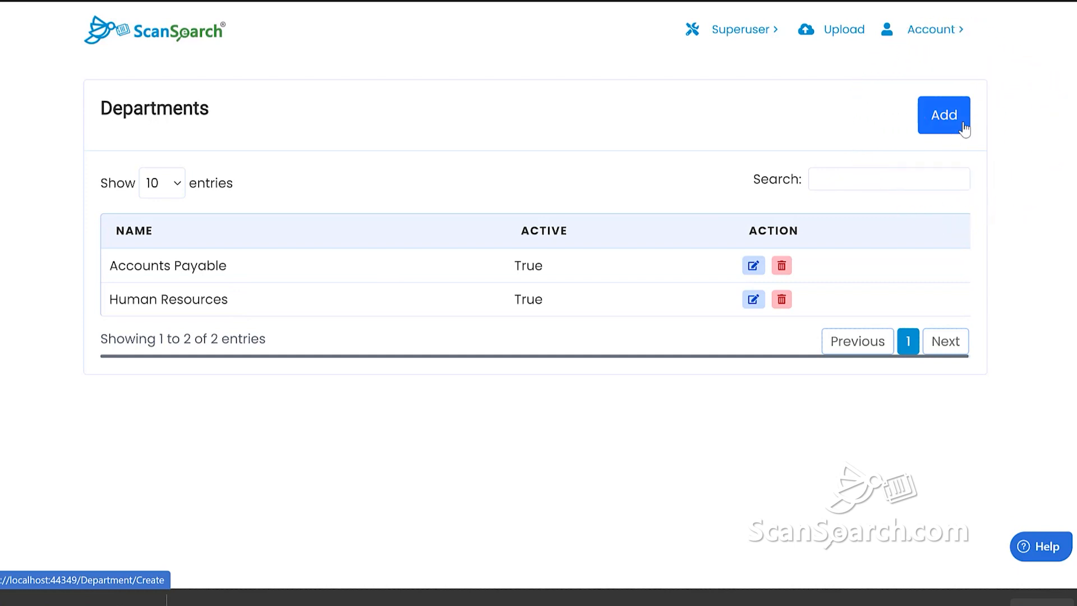
{"action": "left_click", "coordinate": [547, 211]}
{"action": "type", "text": "Custom"}
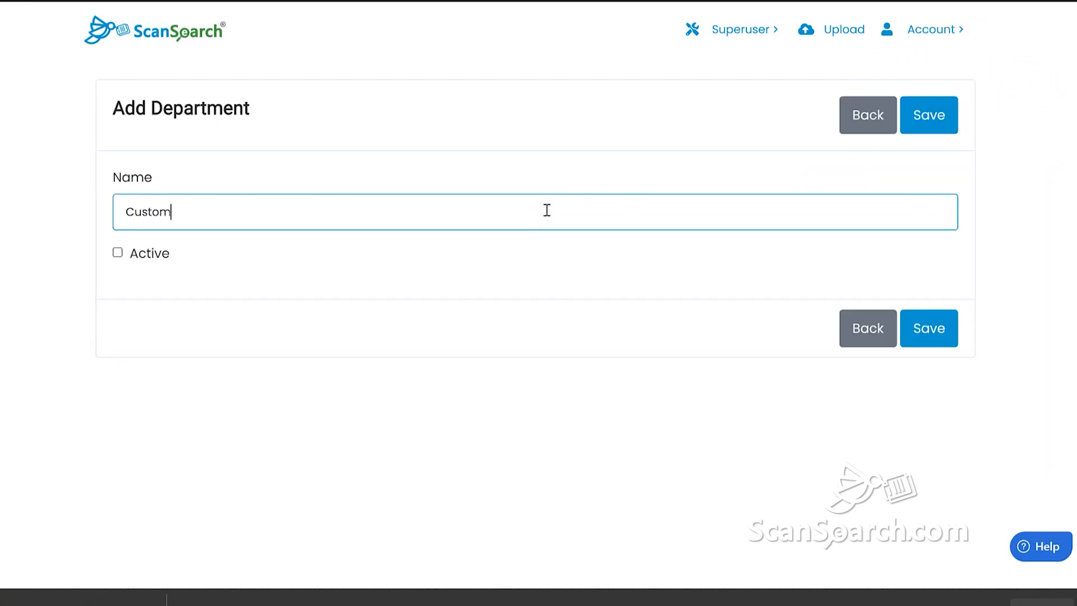
{"action": "type", "text": "er Service"}
{"action": "left_click", "coordinate": [117, 253]}
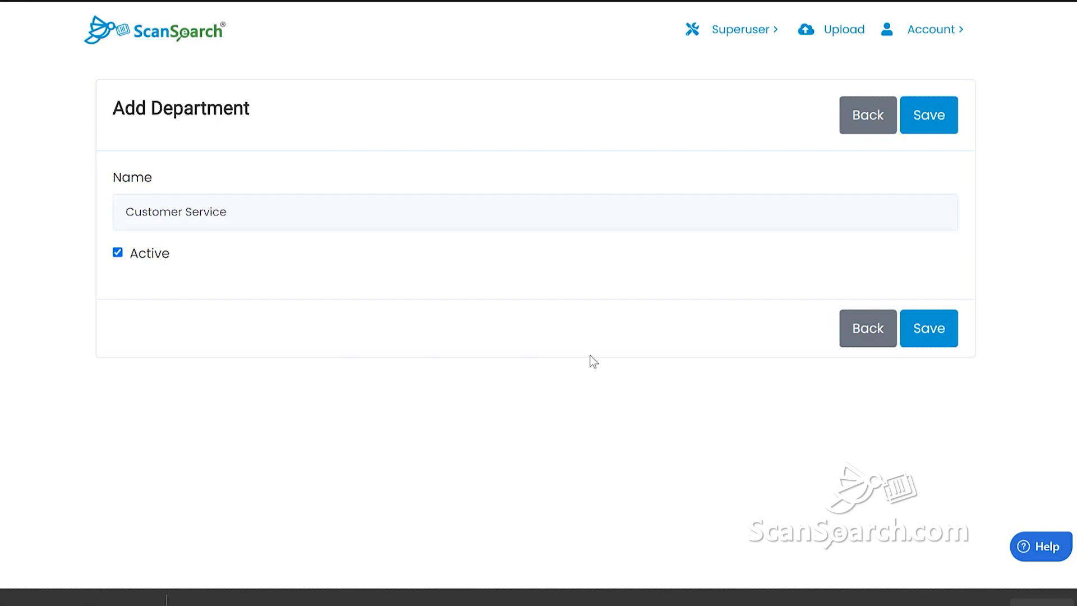
{"action": "left_click", "coordinate": [930, 335]}
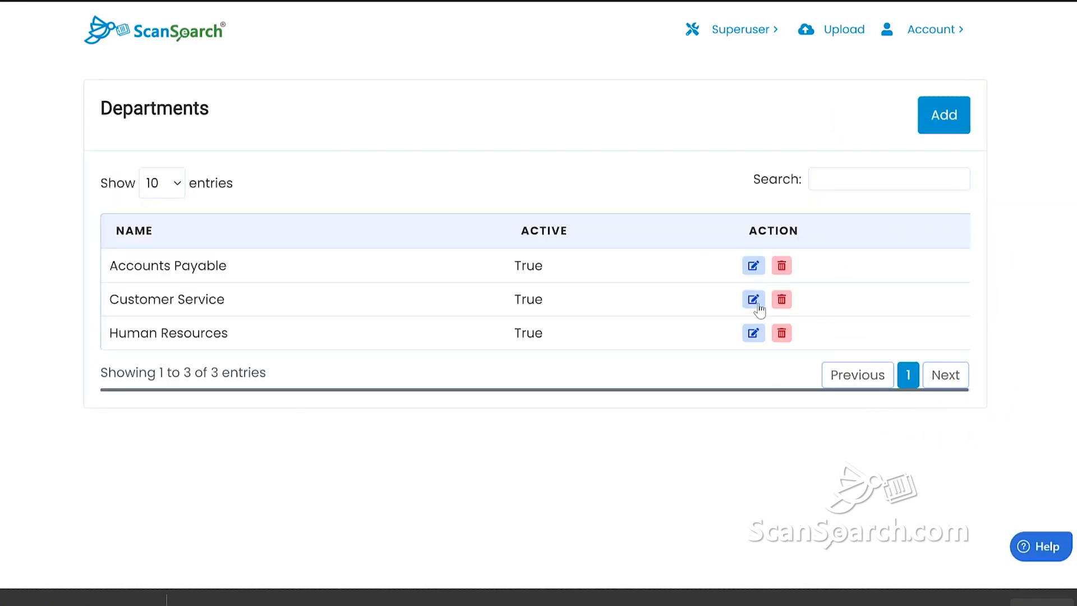
{"action": "left_click", "coordinate": [743, 30]}
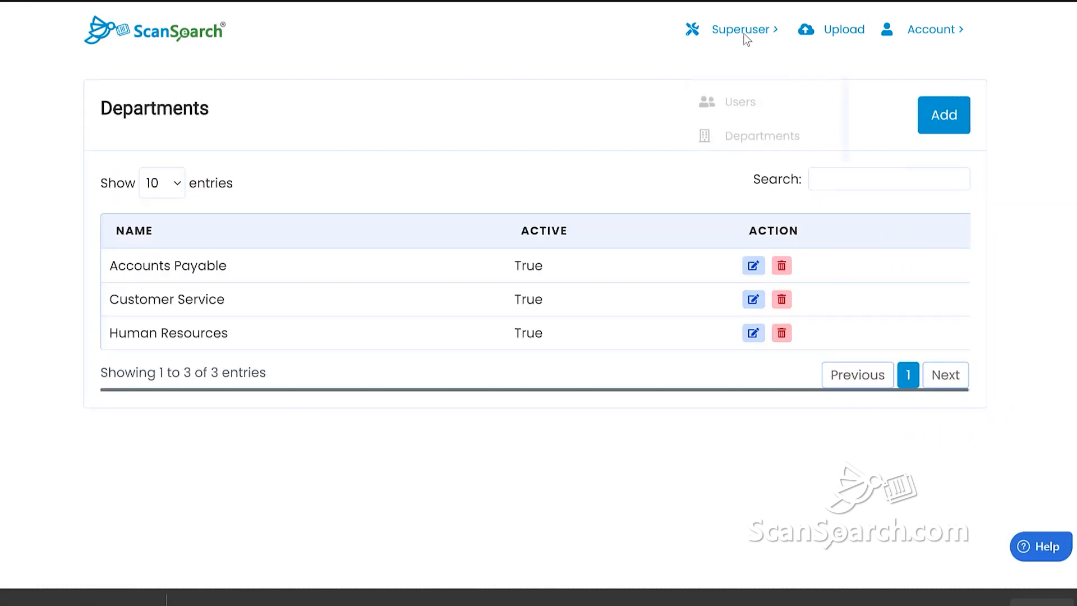
Start a new user in the Users list and enter their first and last name
{"action": "left_click", "coordinate": [744, 77]}
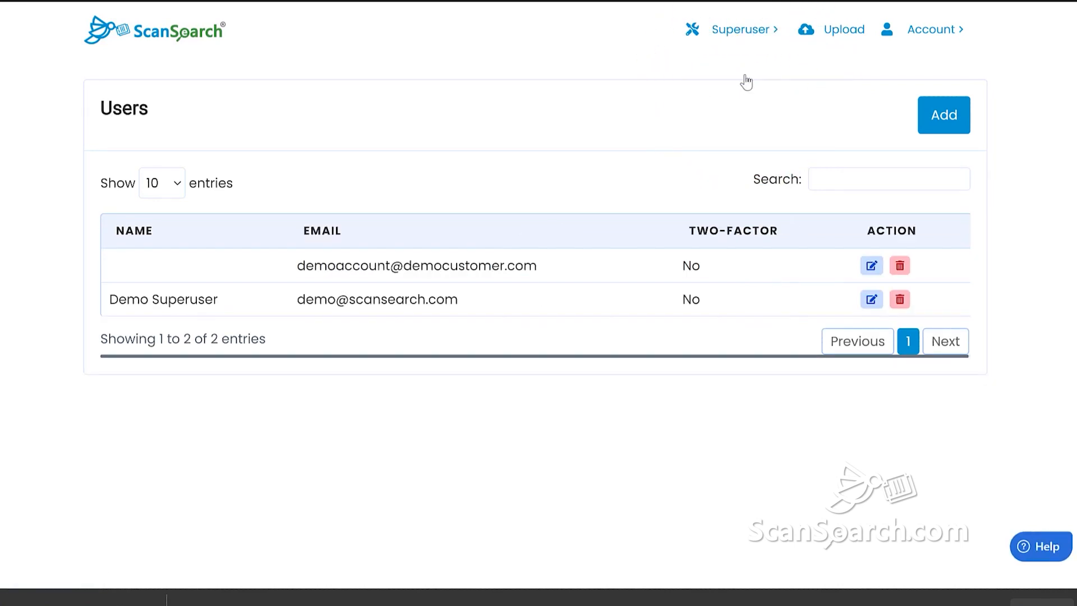
{"action": "left_click", "coordinate": [952, 119]}
{"action": "left_click", "coordinate": [350, 241]}
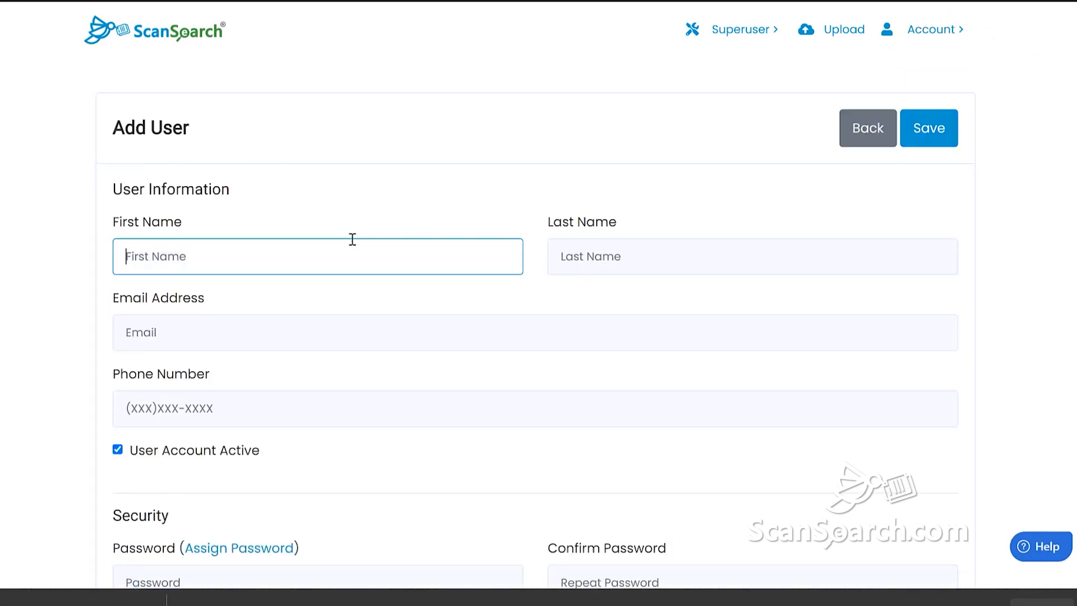
{"action": "type", "text": "Bill"}
{"action": "key", "text": "Tab"}
{"action": "type", "text": "S"}
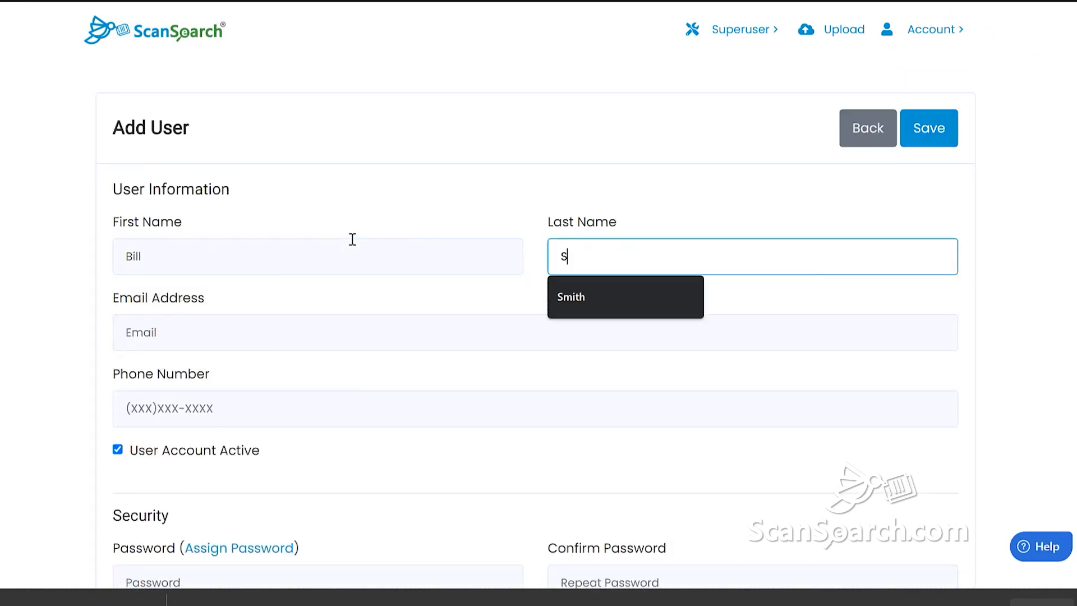
{"action": "type", "text": "mith"}
Fill in the new user's e-mail address and phone number
{"action": "key", "text": "Tab"}
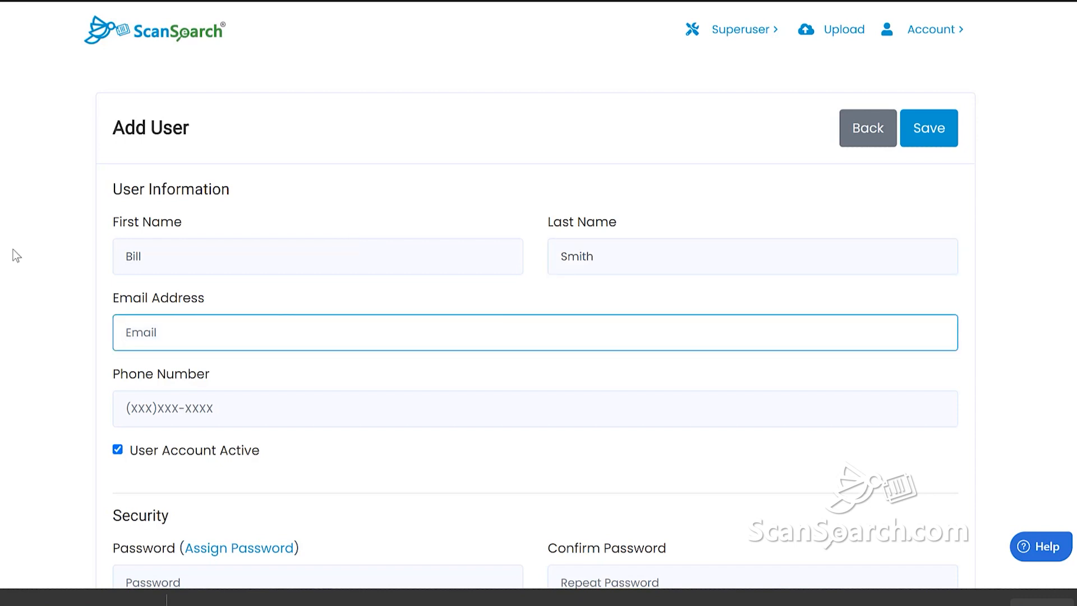
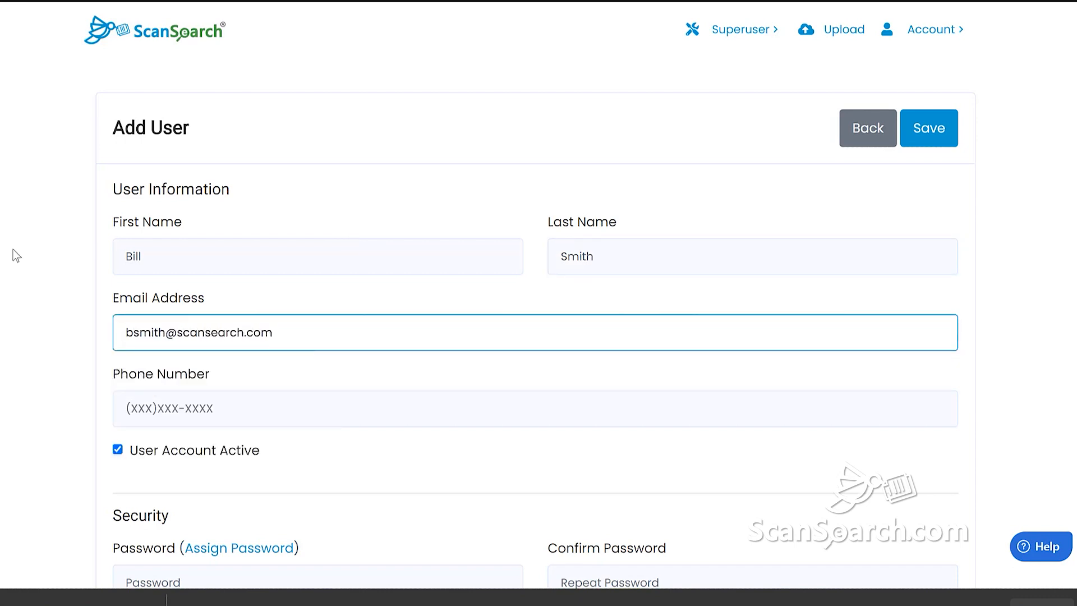
{"action": "key", "text": "Tab"}
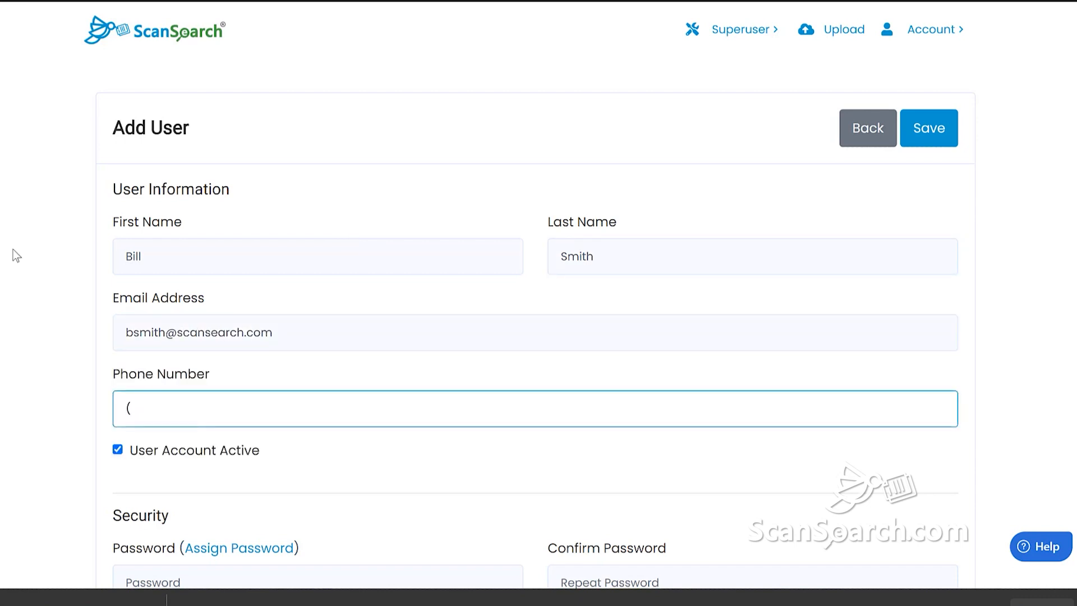
{"action": "type", "text": "555) 555-5555"}
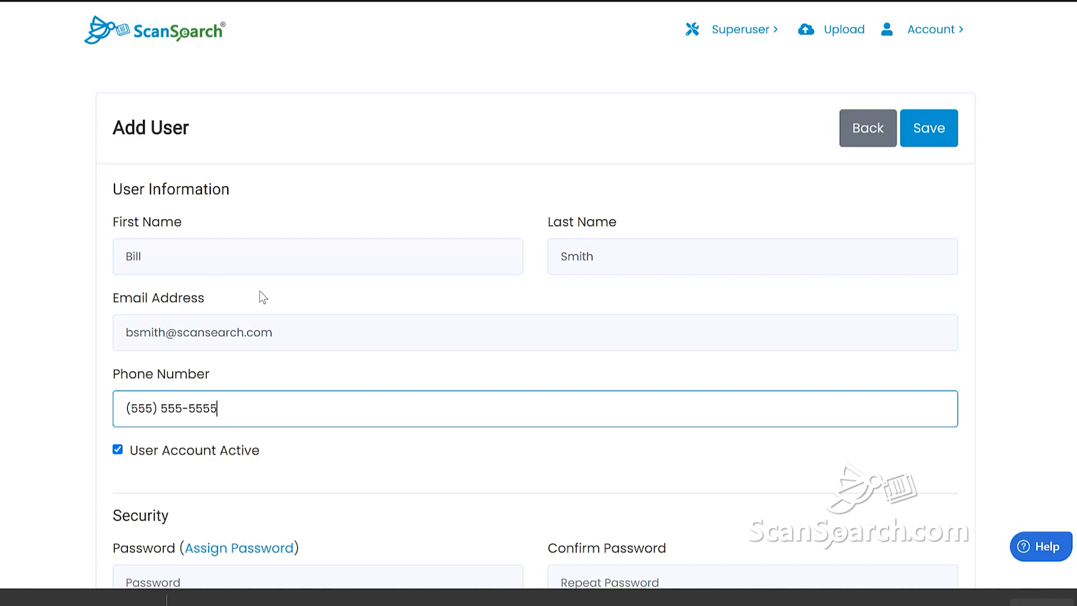
{"action": "scroll", "coordinate": [259, 290], "scroll_direction": "down", "scroll_amount": 5}
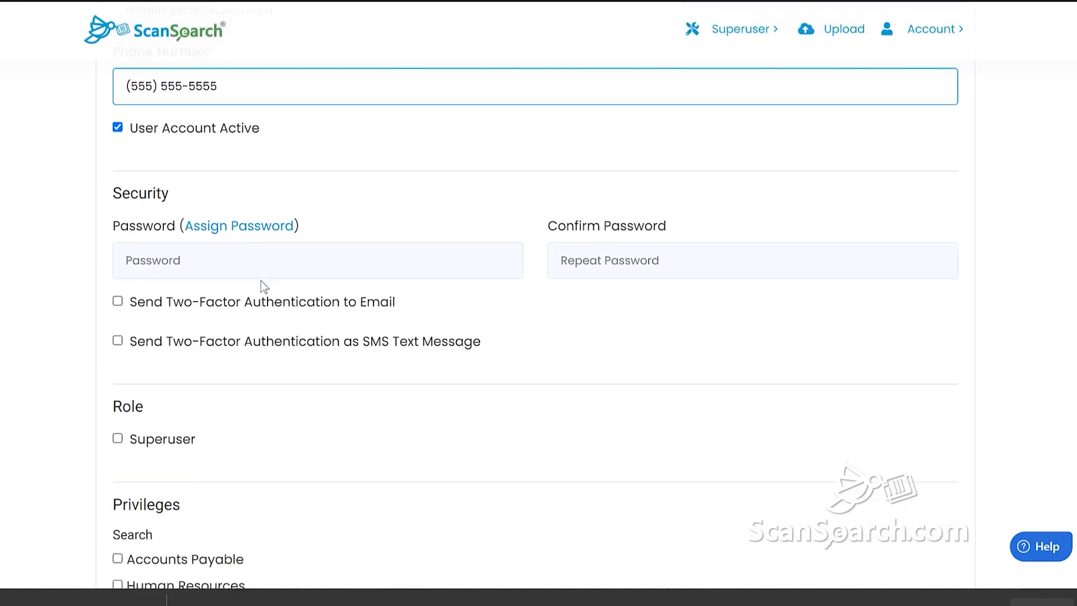
Generate a password for the new user, leaving both two-factor options off
{"action": "left_click", "coordinate": [217, 259]}
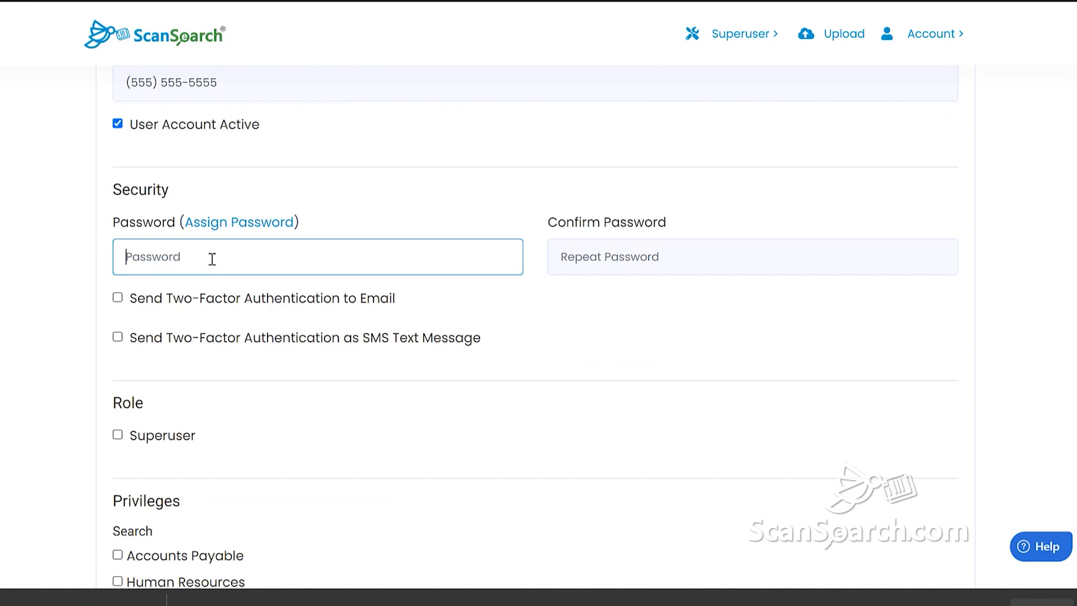
{"action": "left_click", "coordinate": [233, 224]}
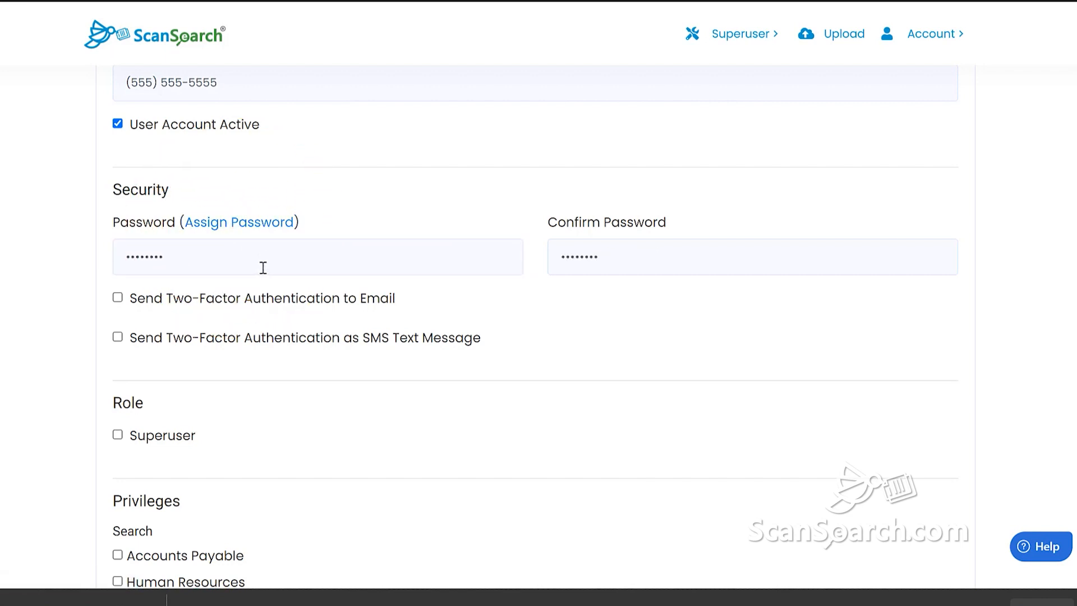
{"action": "left_click", "coordinate": [118, 337]}
{"action": "left_click", "coordinate": [117, 297]}
{"action": "left_click", "coordinate": [118, 338]}
{"action": "left_click", "coordinate": [118, 297]}
{"action": "scroll", "coordinate": [251, 316], "scroll_direction": "down", "scroll_amount": 4}
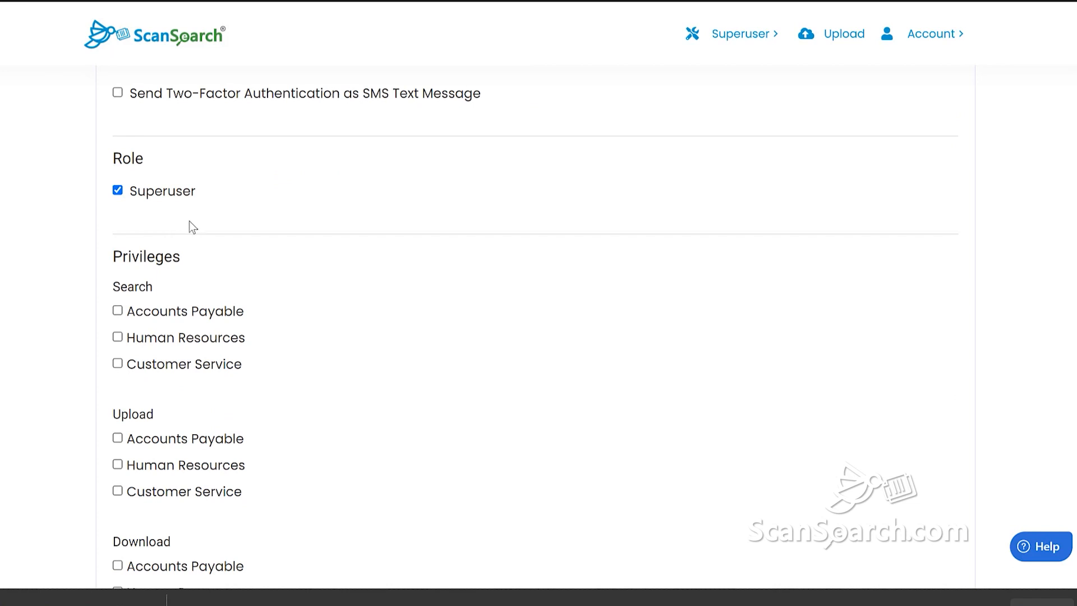
Remove the superuser role and grant Search, Upload and Download rights for Accounts Payable and Customer Service
{"action": "left_click", "coordinate": [117, 191]}
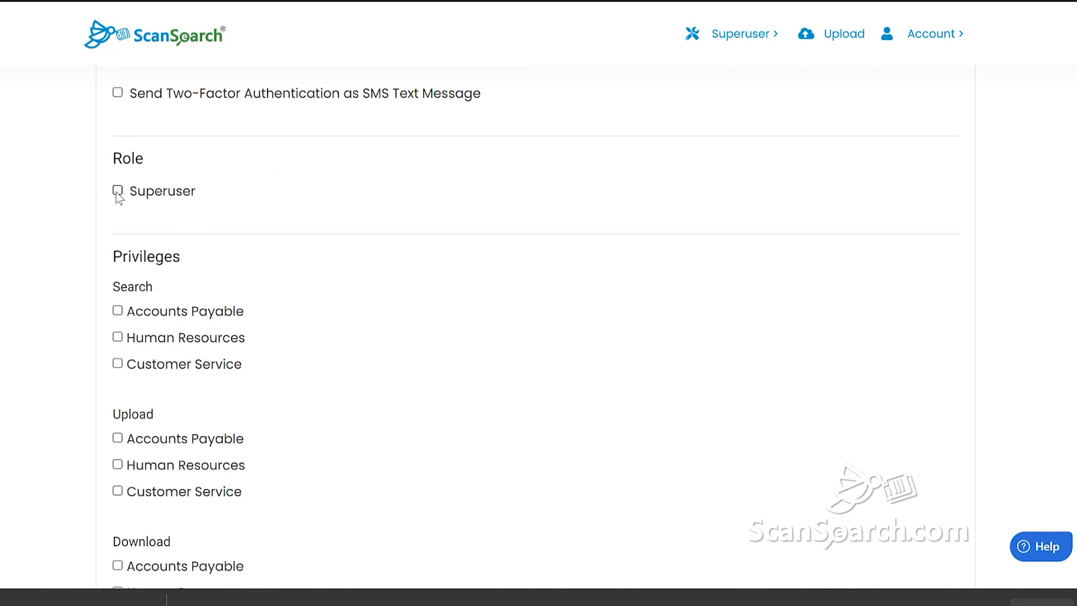
{"action": "left_click", "coordinate": [118, 312]}
{"action": "left_click", "coordinate": [118, 339]}
{"action": "left_click", "coordinate": [118, 312]}
{"action": "left_click", "coordinate": [118, 338]}
{"action": "left_click", "coordinate": [117, 364]}
{"action": "scroll", "coordinate": [168, 365], "scroll_direction": "down", "scroll_amount": 3}
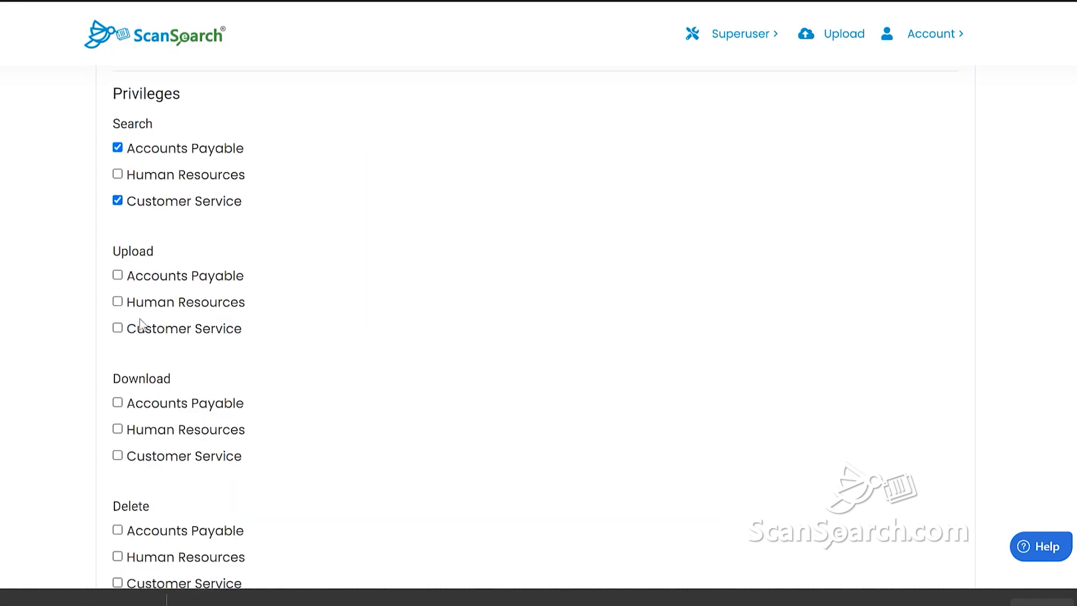
{"action": "left_click", "coordinate": [117, 275]}
{"action": "scroll", "coordinate": [180, 352], "scroll_direction": "down", "scroll_amount": 3}
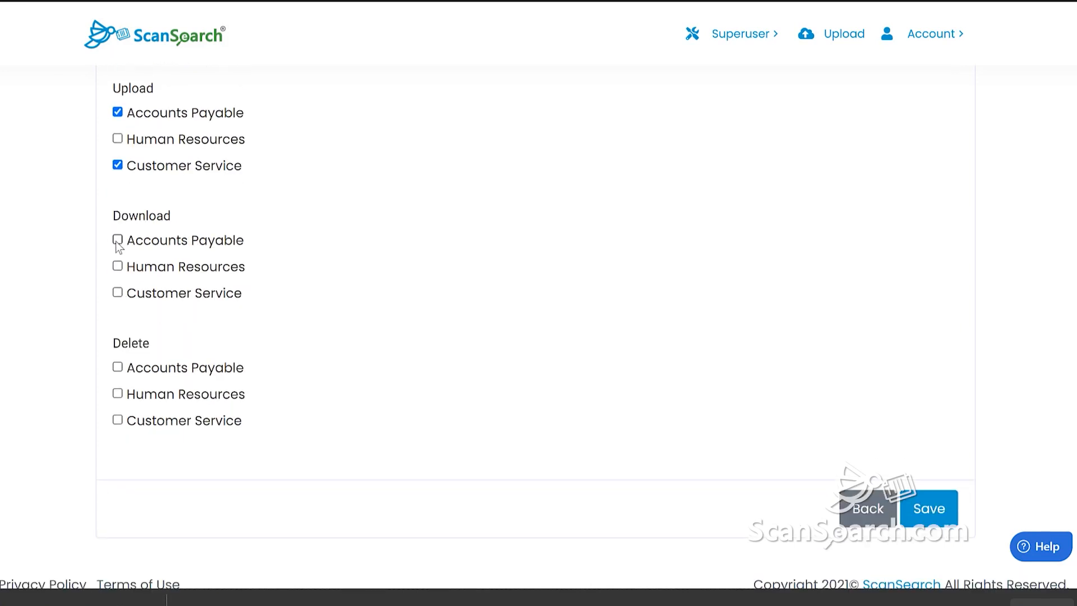
{"action": "left_click", "coordinate": [117, 240]}
{"action": "left_click", "coordinate": [118, 292]}
Save the new user, then sign in with that user's e-mail address and password
{"action": "left_click", "coordinate": [929, 512]}
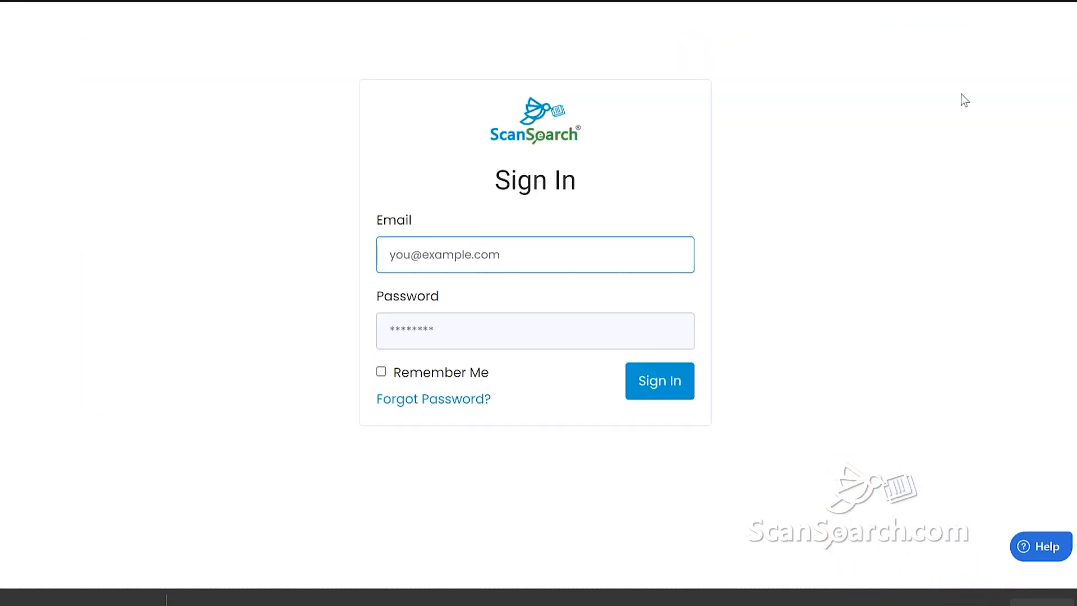
{"action": "key", "text": "Tab"}
{"action": "type", "text": "**"}
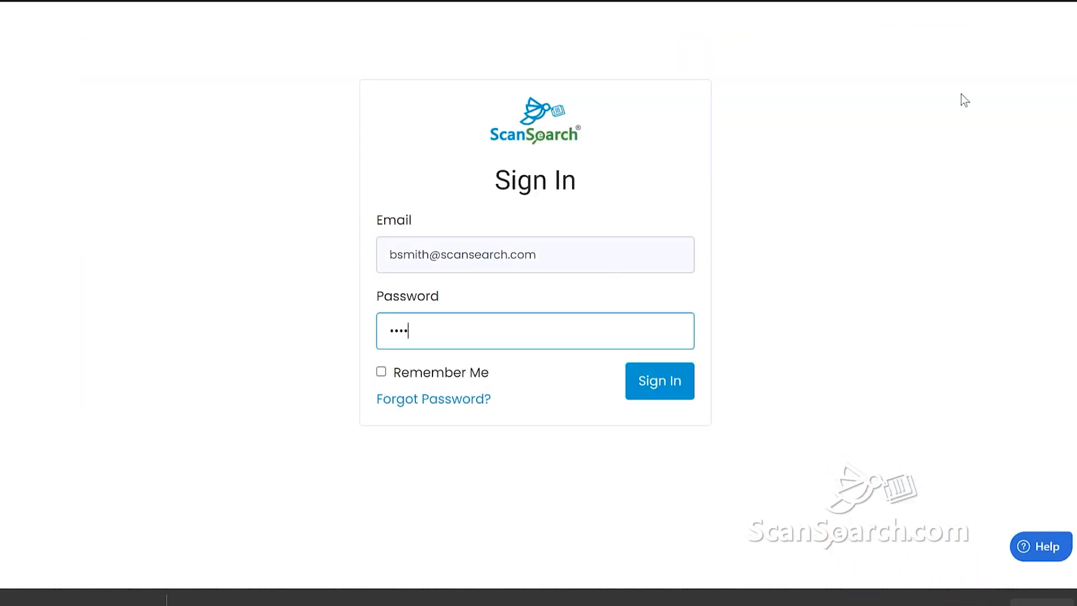
{"action": "type", "text": "*****"}
{"action": "left_click", "coordinate": [658, 393]}
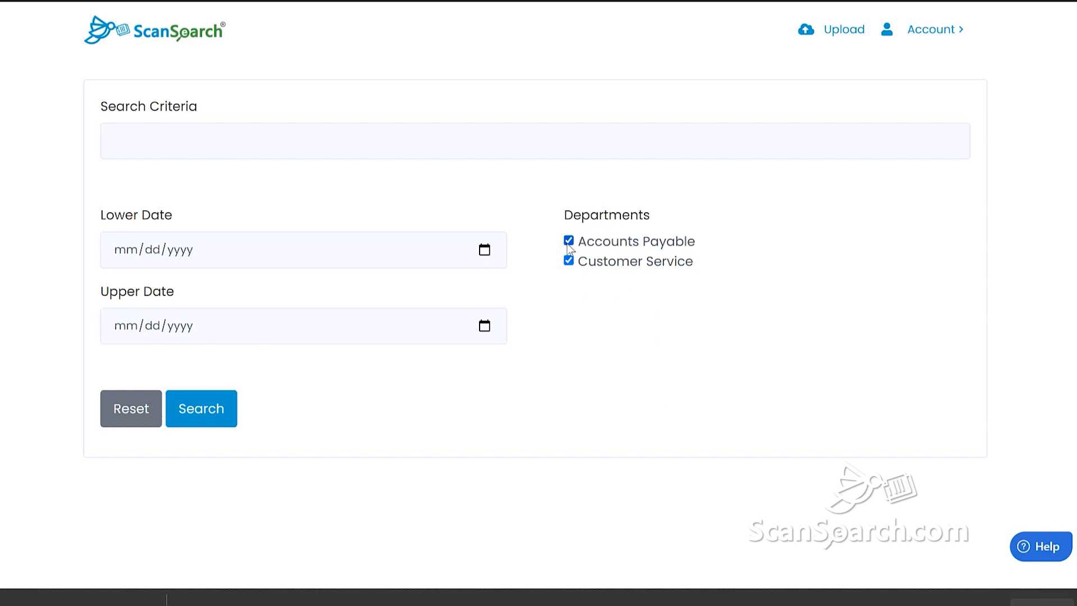
Search Customer Service for 'customer', finding New Customer Evaluation Form Example.pdf
{"action": "left_click", "coordinate": [568, 243]}
{"action": "left_click", "coordinate": [310, 136]}
{"action": "type", "text": "customer"}
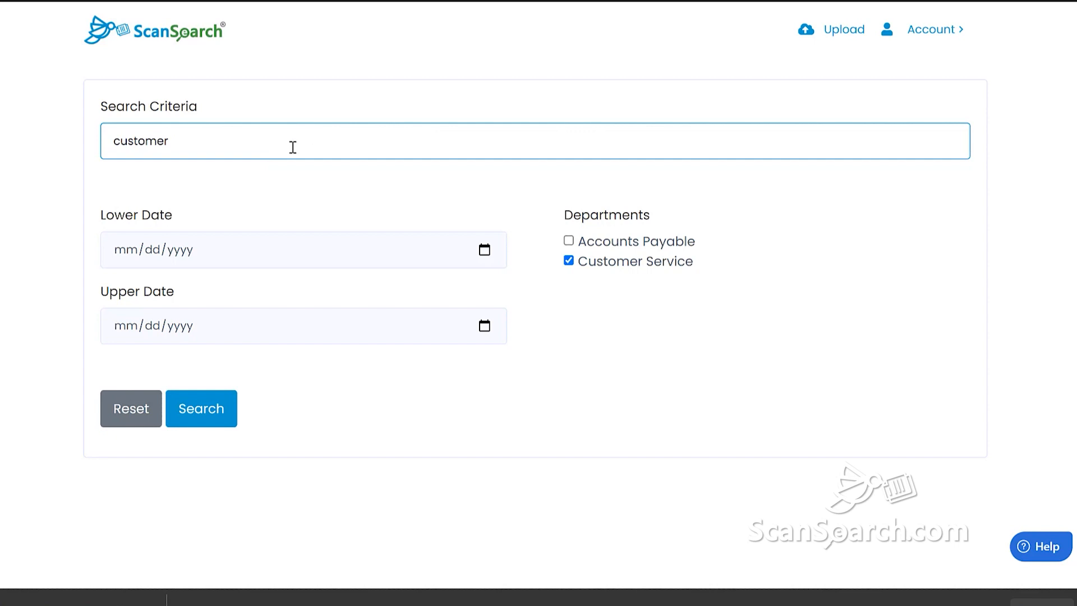
{"action": "left_click", "coordinate": [221, 401]}
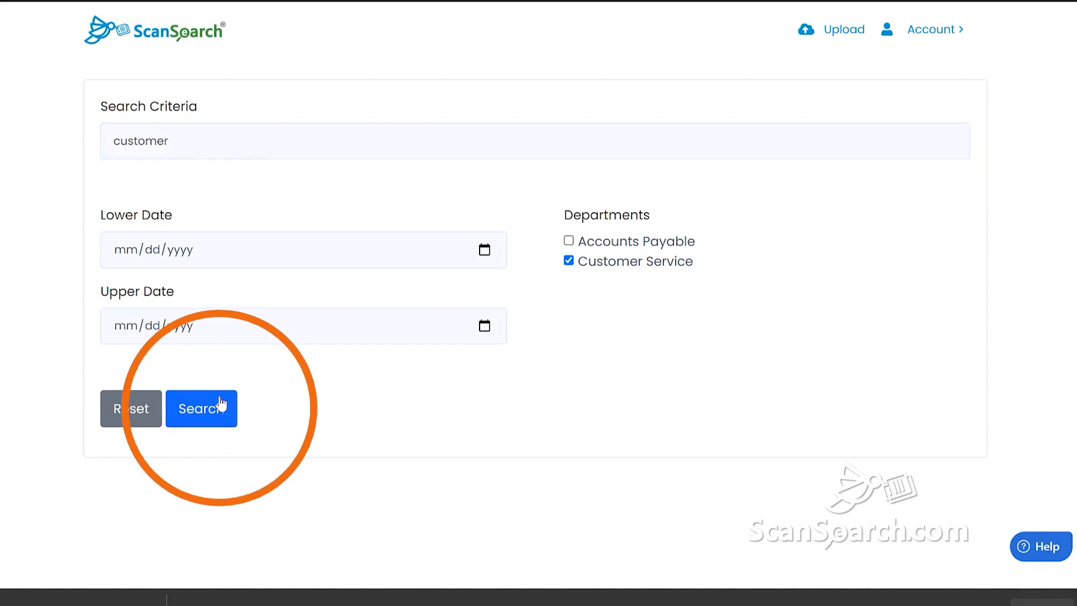
{"action": "scroll", "coordinate": [357, 351], "scroll_direction": "down", "scroll_amount": 5}
{"action": "scroll", "coordinate": [358, 355], "scroll_direction": "down", "scroll_amount": 2}
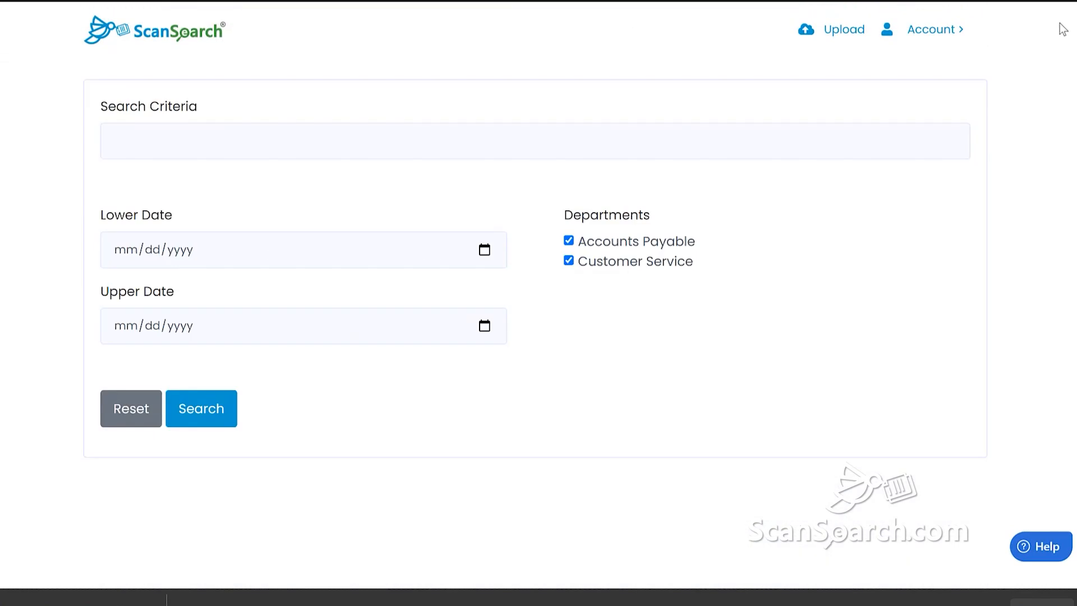
Change the signed-in user's password, entering the new password twice, and save it
{"action": "left_click", "coordinate": [925, 31]}
{"action": "left_click", "coordinate": [928, 81]}
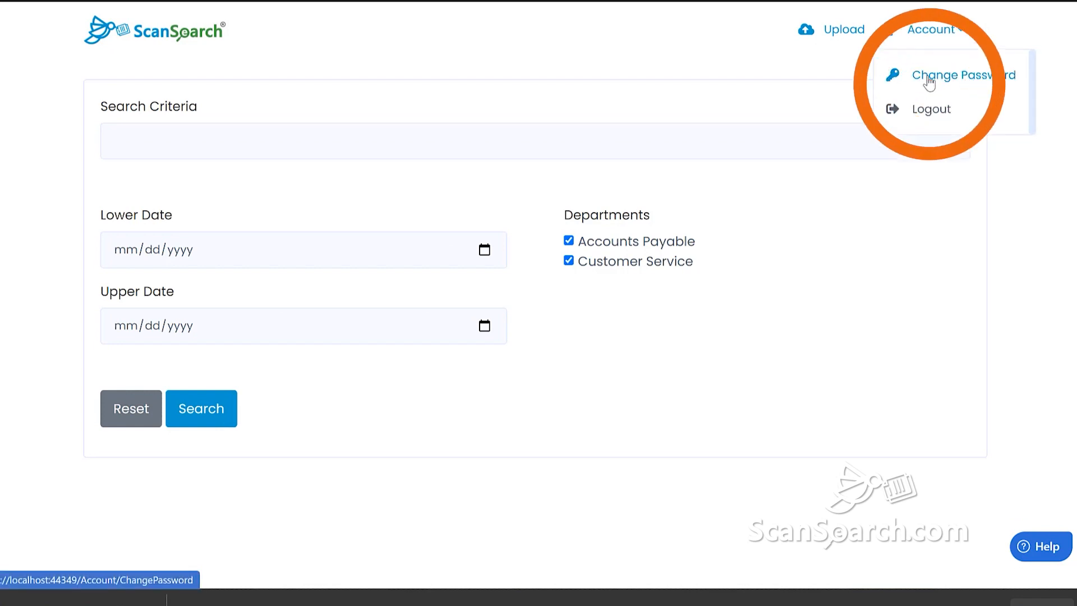
{"action": "left_click", "coordinate": [465, 303]}
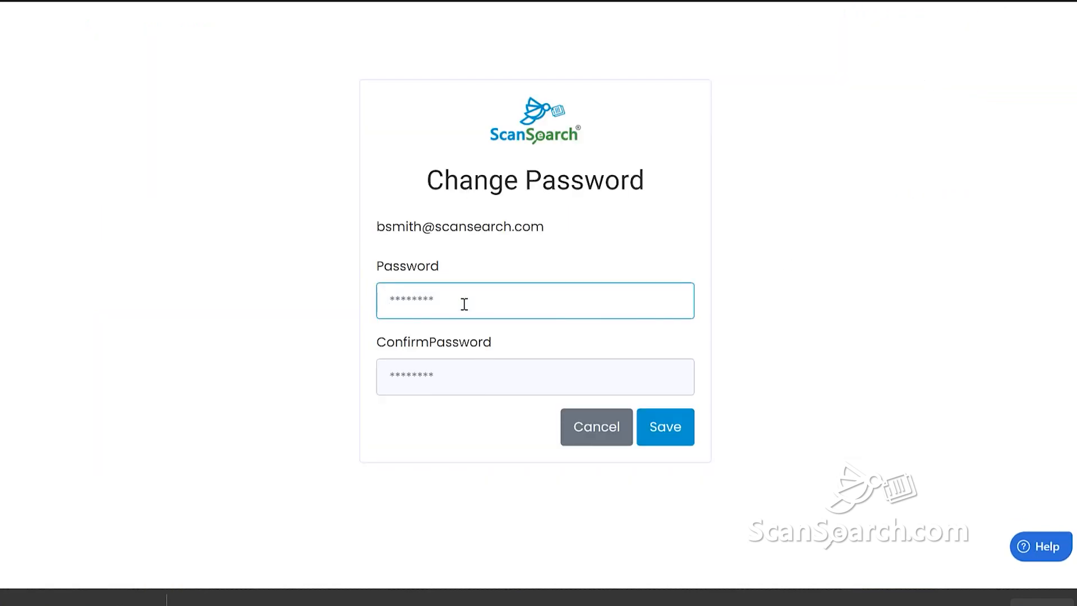
{"action": "type", "text": "abcdefgh"}
{"action": "key", "text": "Tab"}
{"action": "type", "text": "abcdefgh"}
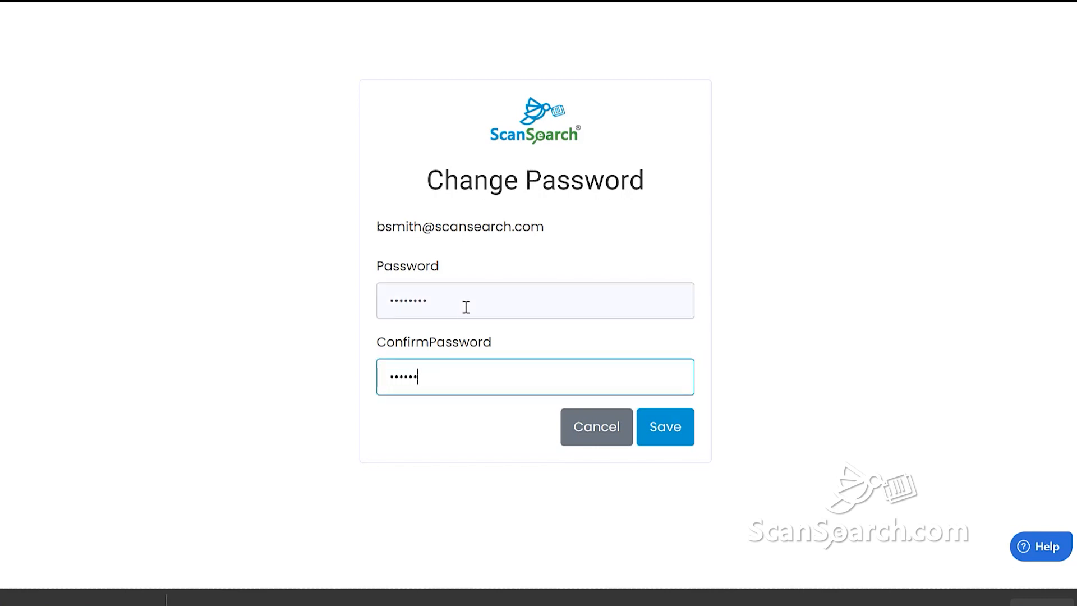
{"action": "left_click", "coordinate": [663, 430]}
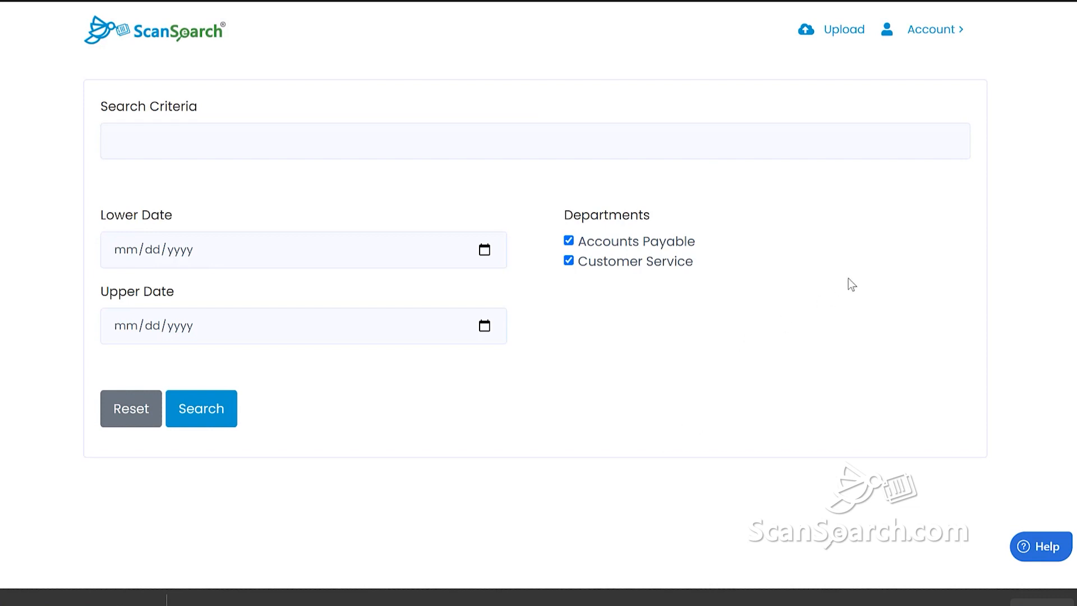
Log the new user out of ScanSearch from the Account menu
{"action": "left_click", "coordinate": [956, 29]}
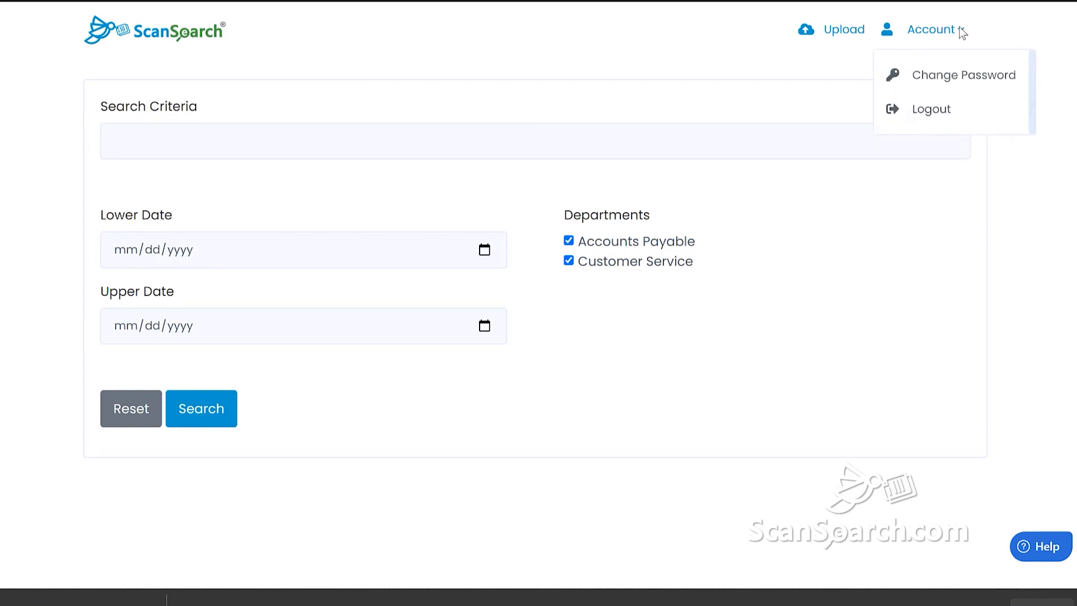
{"action": "left_click", "coordinate": [935, 119]}
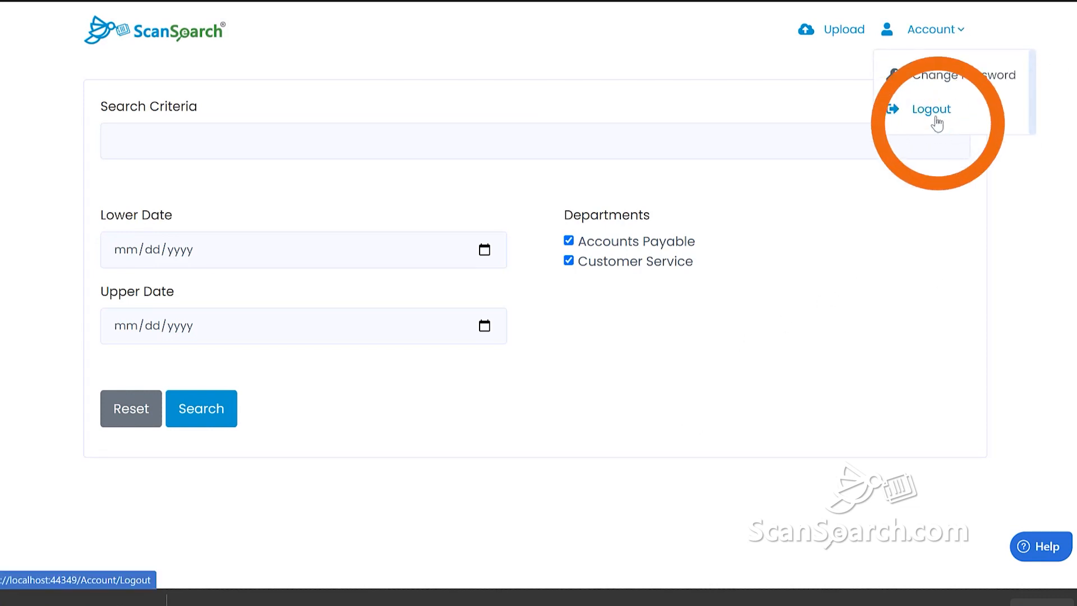